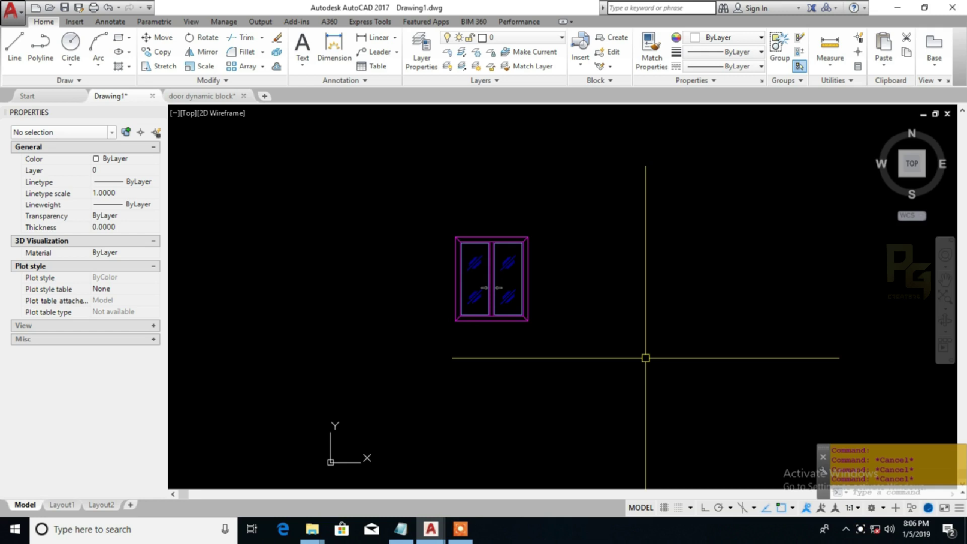
Set the Visibility1 state of the purple dynamic window block to 3Bay.
{"action": "scroll", "coordinate": [646, 357], "scroll_direction": "up", "scroll_amount": 4}
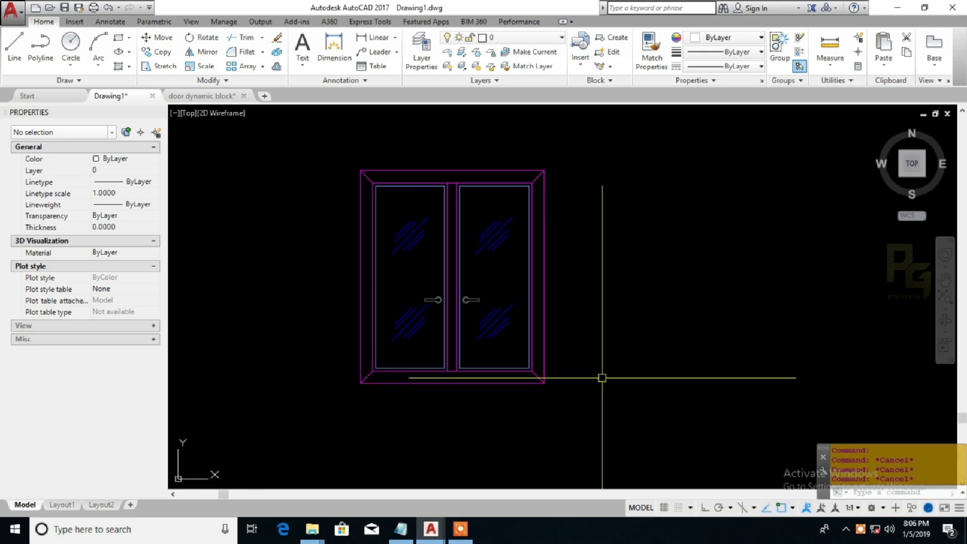
{"action": "left_click", "coordinate": [544, 384]}
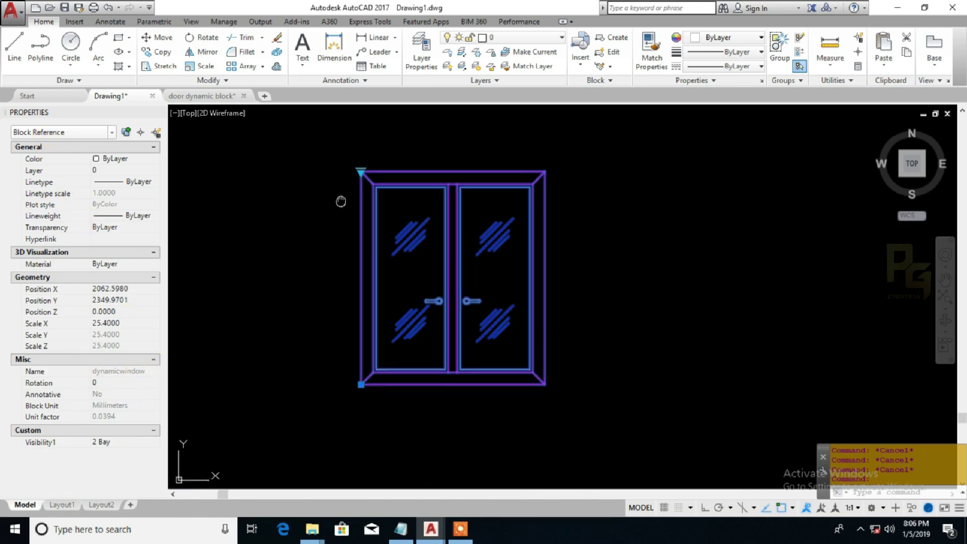
{"action": "middle_click_drag", "start_coordinate": [341, 201], "coordinate": [380, 205]}
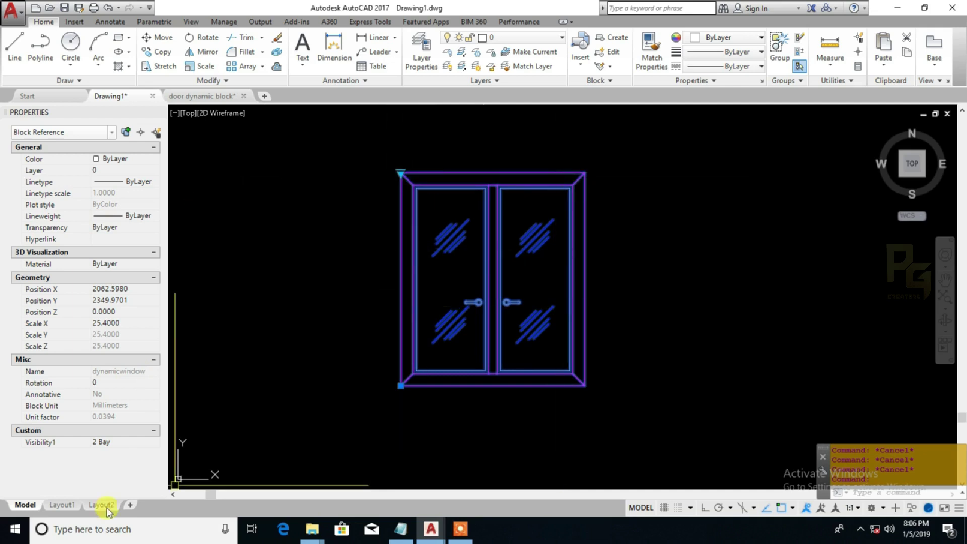
{"action": "left_click", "coordinate": [107, 443]}
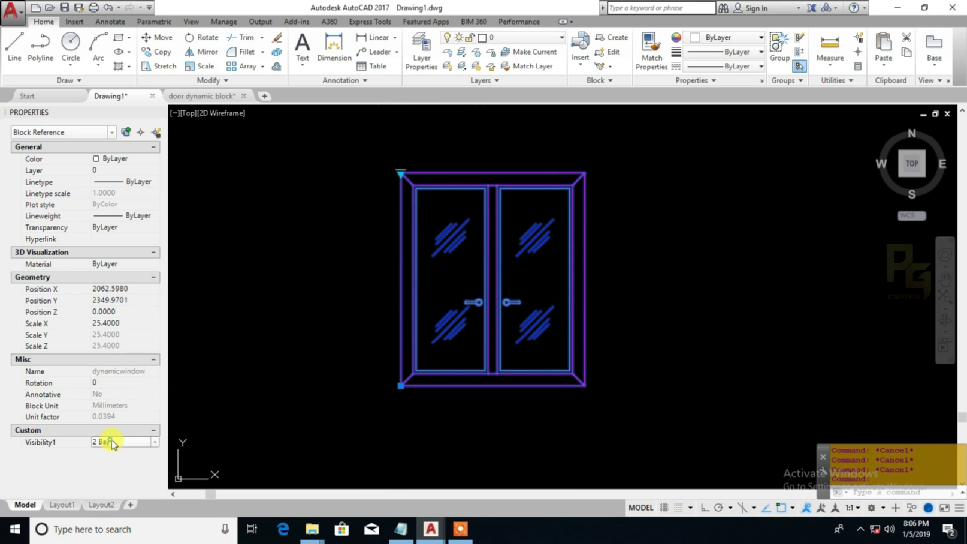
{"action": "left_click", "coordinate": [154, 443]}
{"action": "left_click", "coordinate": [122, 464]}
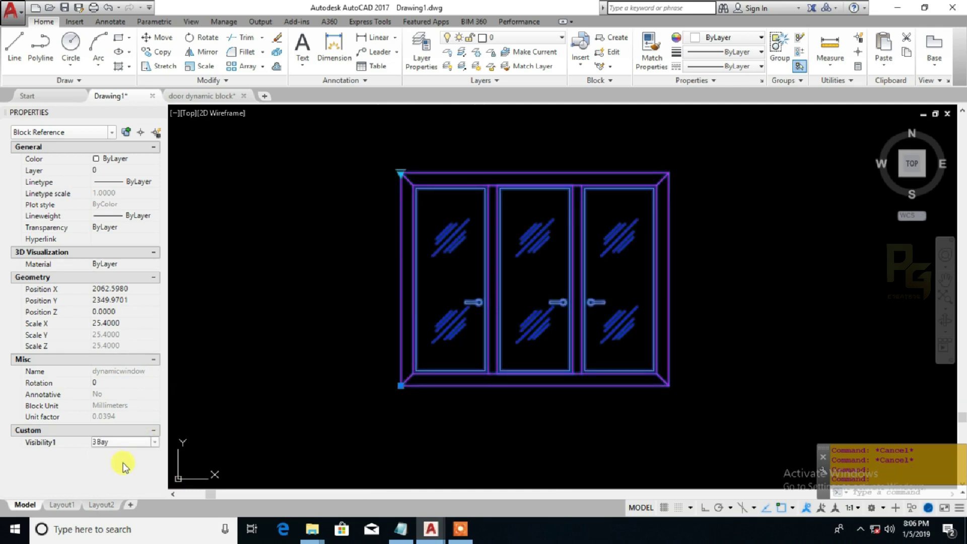
Switch the dynamic window block's Visibility1 state to 4Bay and clear the selection.
{"action": "left_click", "coordinate": [156, 443]}
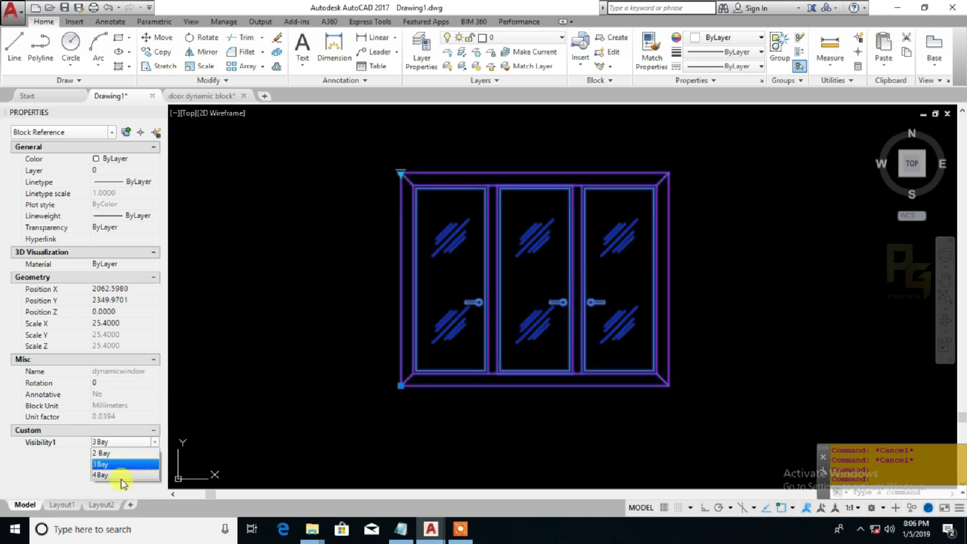
{"action": "left_click", "coordinate": [122, 476]}
{"action": "left_click", "coordinate": [155, 443]}
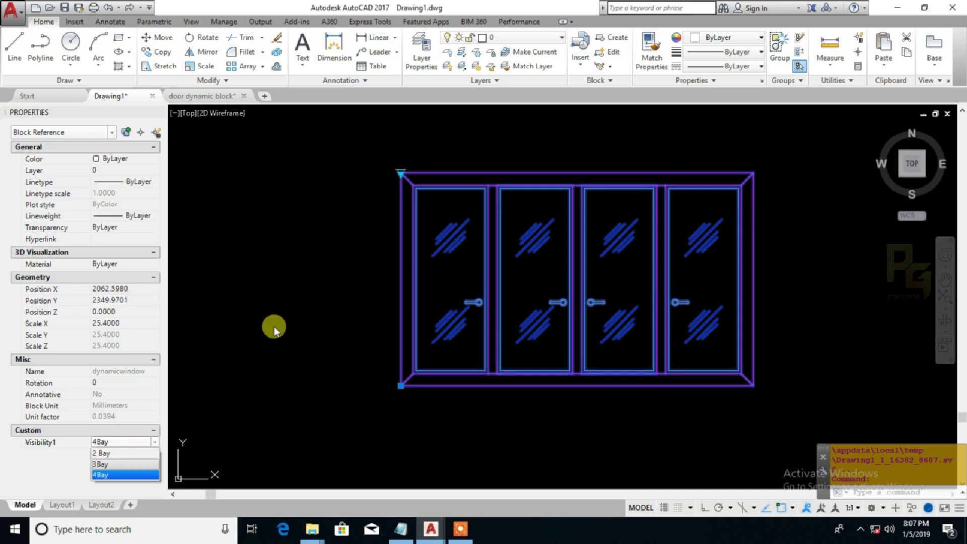
{"action": "key", "text": "Escape"}
{"action": "key", "text": "Escape"}
{"action": "left_click", "coordinate": [421, 194]}
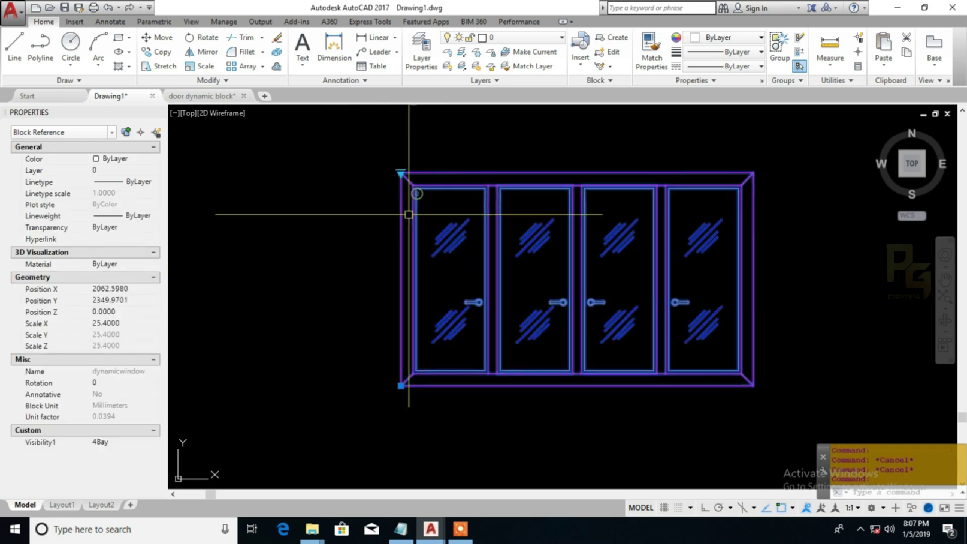
{"action": "middle_click_drag", "start_coordinate": [429, 220], "coordinate": [393, 242]}
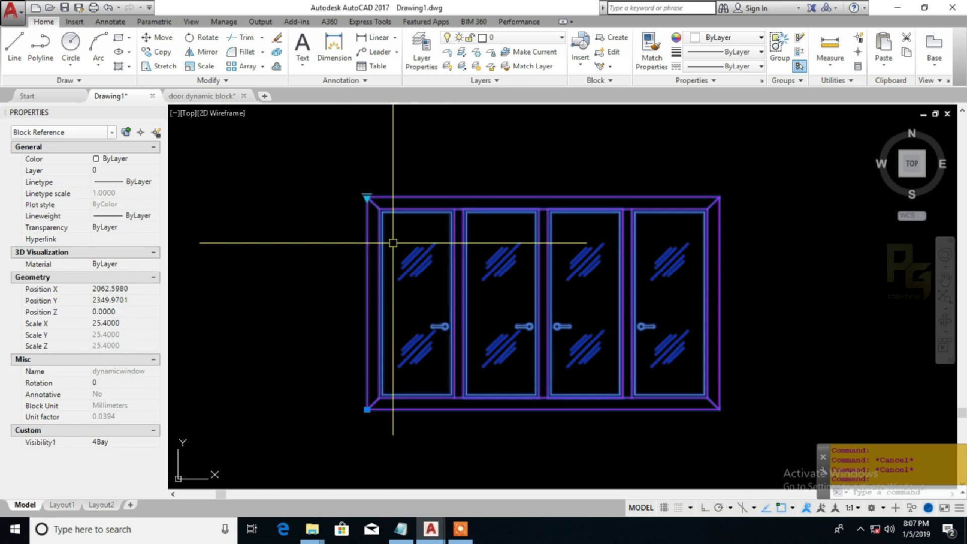
{"action": "key", "text": "Escape"}
{"action": "key", "text": "Escape"}
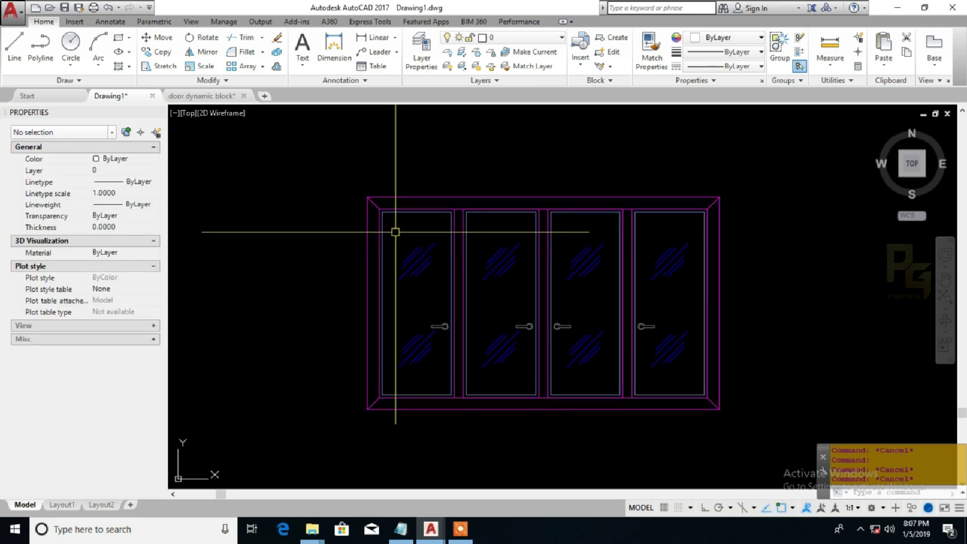
{"action": "middle_click_drag", "start_coordinate": [399, 227], "coordinate": [370, 249]}
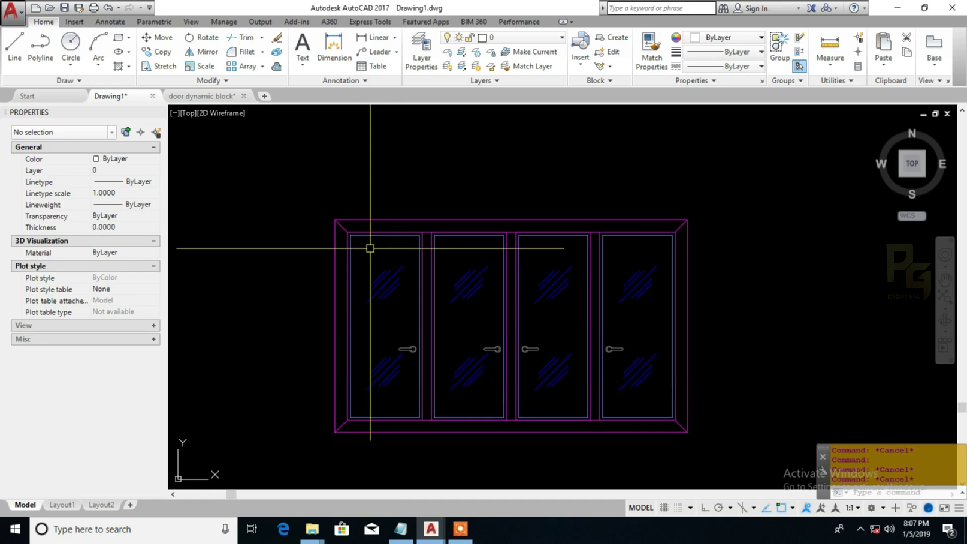
{"action": "scroll", "coordinate": [370, 248], "scroll_direction": "down", "scroll_amount": 2}
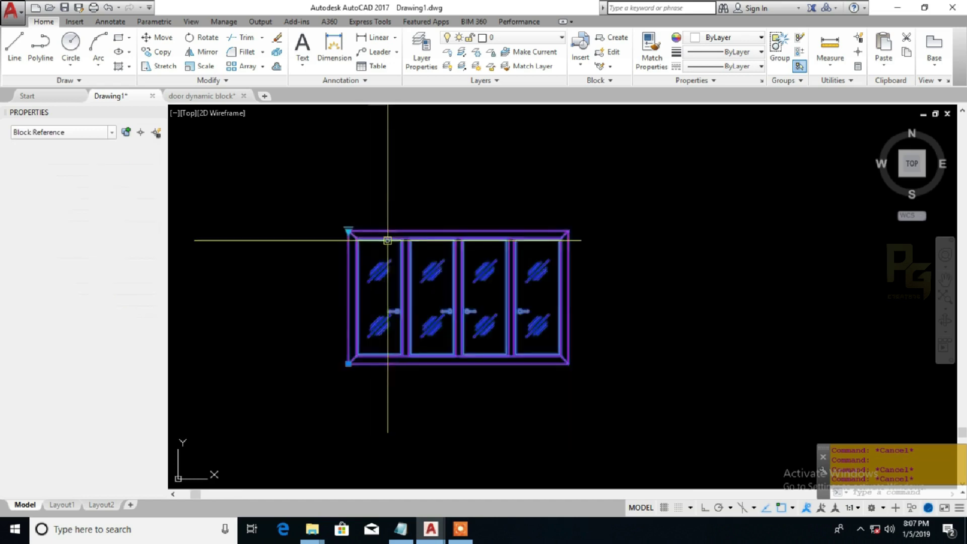
{"action": "left_click", "coordinate": [557, 281]}
Examine the green two-, three- and four-bay window drawings that serve as source geometry for the dynamic block.
{"action": "mouse_move", "coordinate": [607, 282]}
{"action": "middle_mouse_down"}
{"action": "mouse_move", "coordinate": [482, 295]}
{"action": "mouse_move", "coordinate": [443, 372]}
{"action": "middle_mouse_up"}
{"action": "scroll", "coordinate": [486, 302], "scroll_direction": "down", "scroll_amount": 2}
{"action": "scroll", "coordinate": [444, 372], "scroll_direction": "down", "scroll_amount": 2}
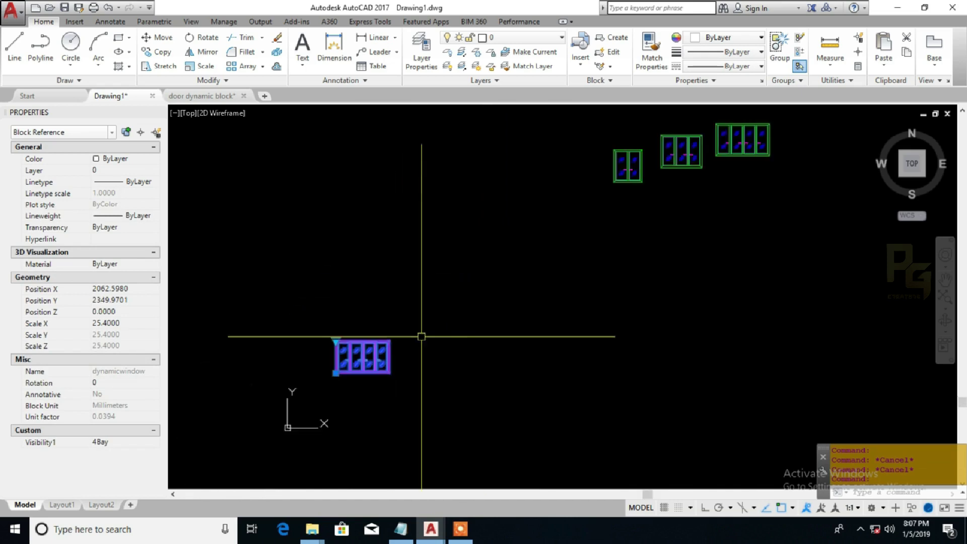
{"action": "middle_click_drag", "start_coordinate": [421, 335], "coordinate": [433, 349]}
{"action": "key", "text": "Escape"}
{"action": "left_click", "coordinate": [547, 244]}
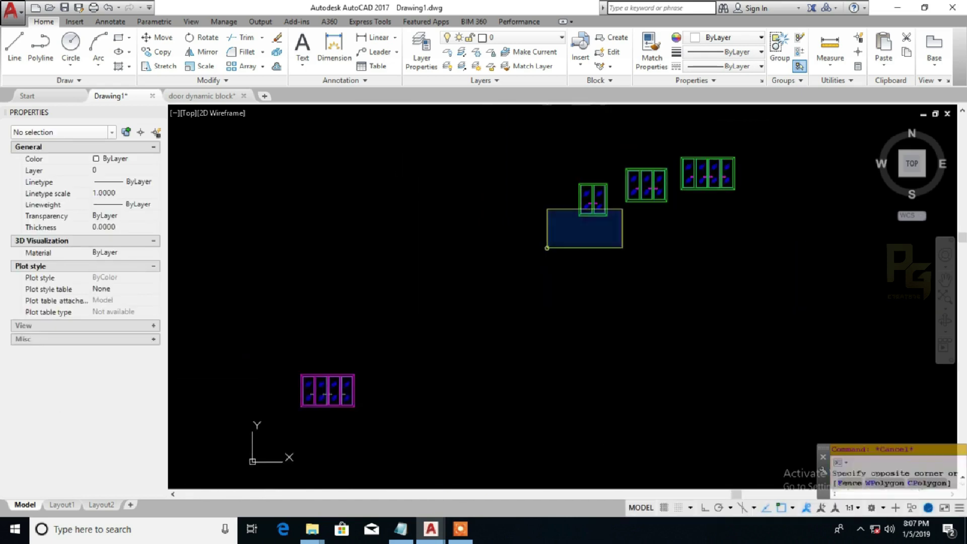
{"action": "left_click", "coordinate": [852, 135]}
{"action": "scroll", "coordinate": [752, 157], "scroll_direction": "up", "scroll_amount": 3}
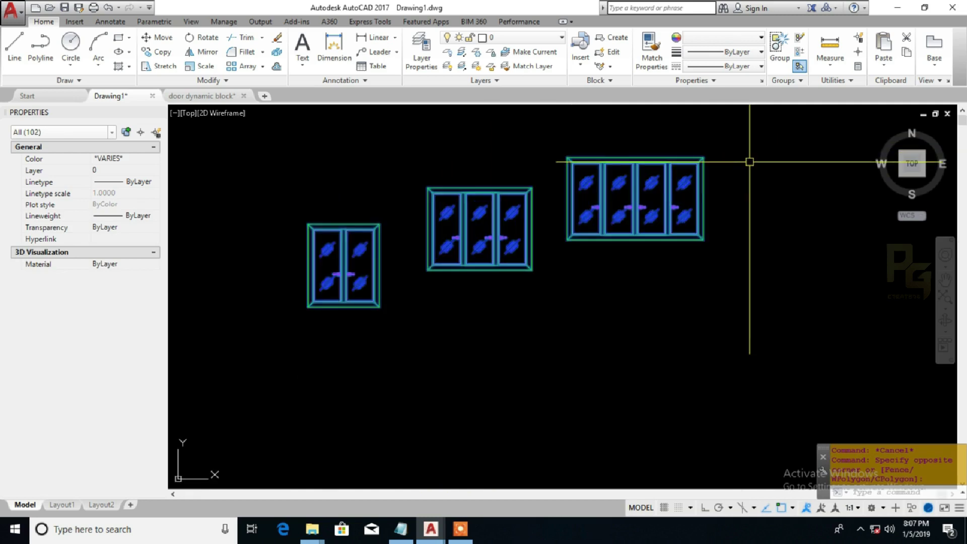
{"action": "key", "text": "Escape"}
{"action": "scroll", "coordinate": [454, 201], "scroll_direction": "up", "scroll_amount": 2}
{"action": "middle_click_drag", "start_coordinate": [384, 211], "coordinate": [458, 207]}
{"action": "middle_click_drag", "start_coordinate": [533, 225], "coordinate": [464, 289]}
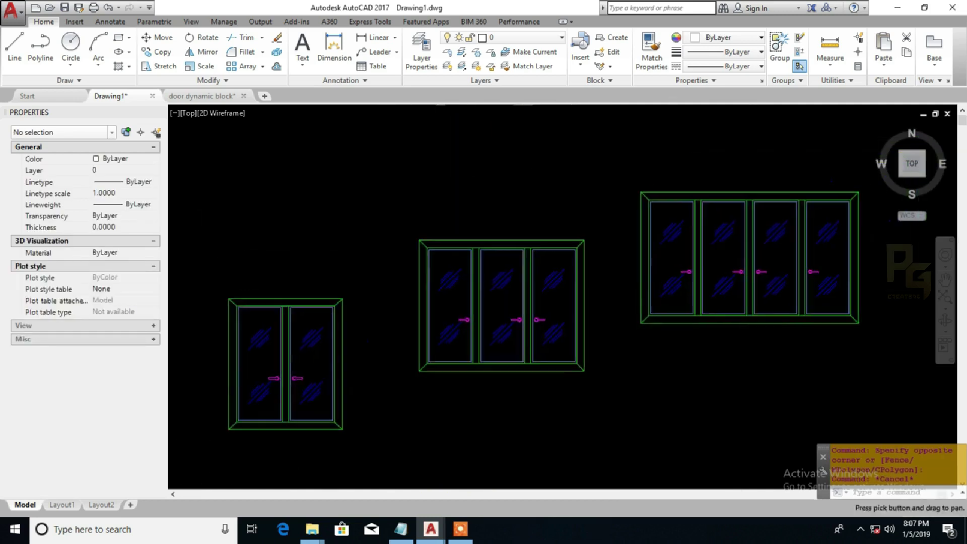
{"action": "middle_click_drag", "start_coordinate": [616, 275], "coordinate": [671, 239]}
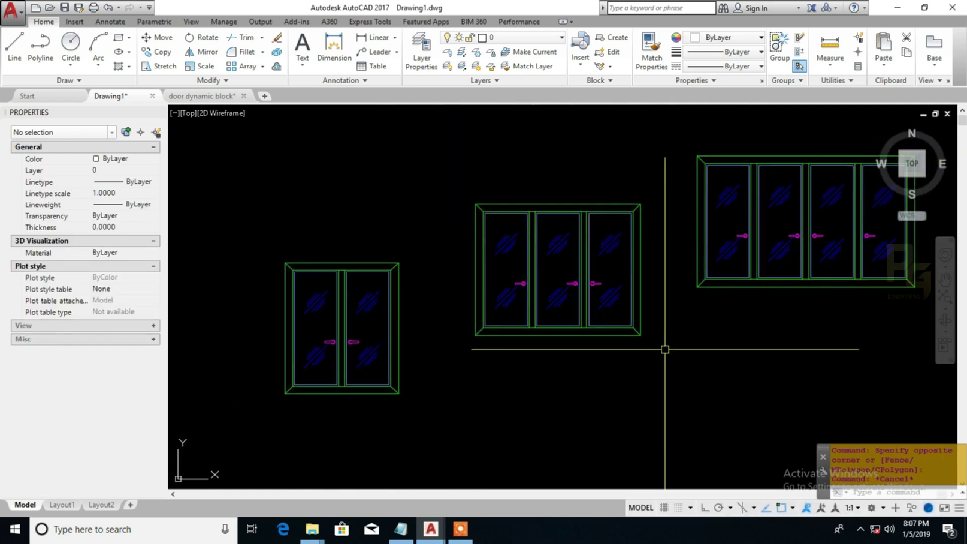
{"action": "middle_click_drag", "start_coordinate": [669, 374], "coordinate": [648, 357]}
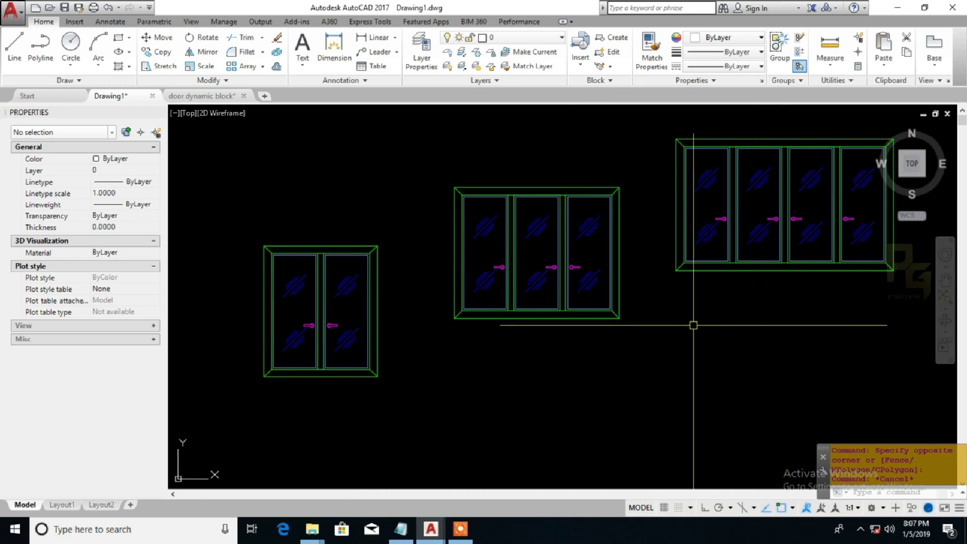
{"action": "middle_click_drag", "start_coordinate": [471, 371], "coordinate": [560, 358]}
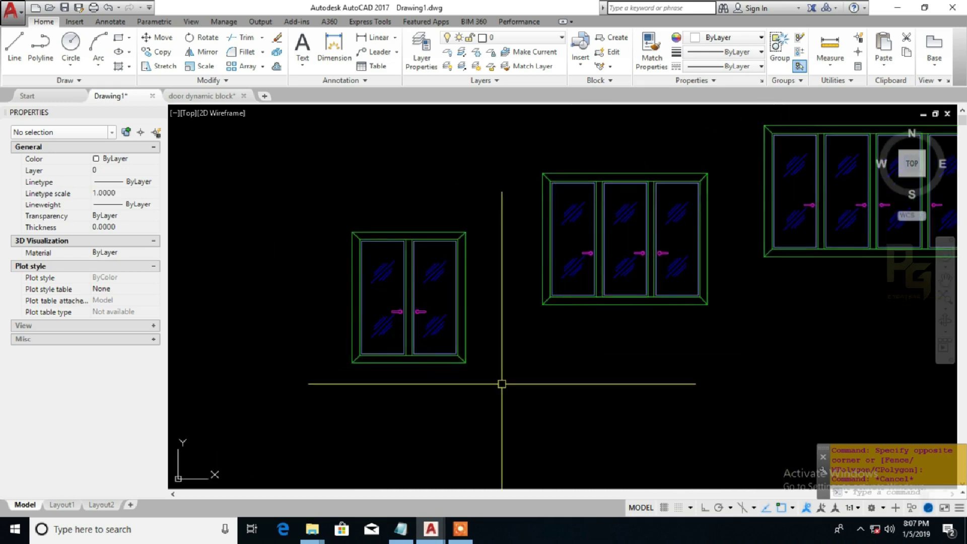
{"action": "middle_click_drag", "start_coordinate": [502, 383], "coordinate": [416, 400]}
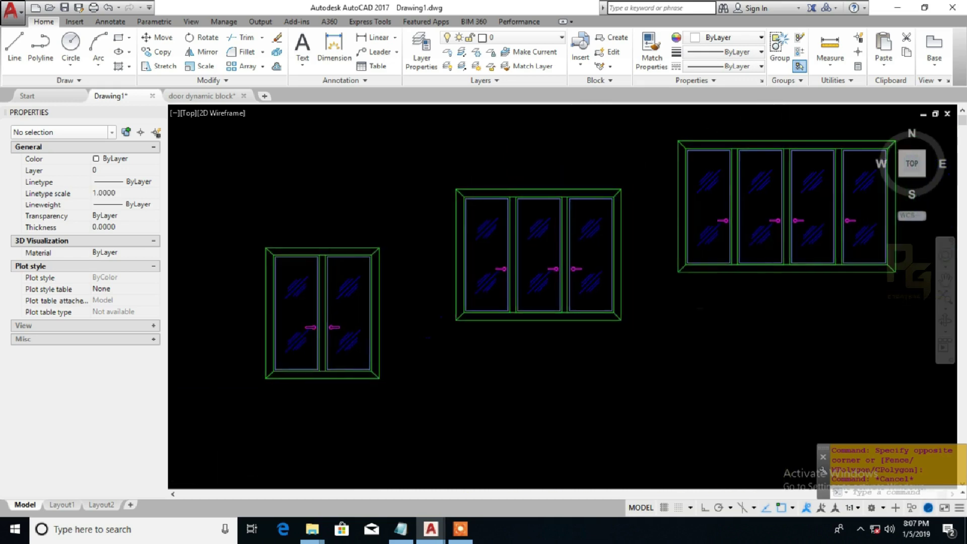
Start a block definition from all the objects of the green two-bay window and name it DyWindow.
{"action": "left_click", "coordinate": [412, 404]}
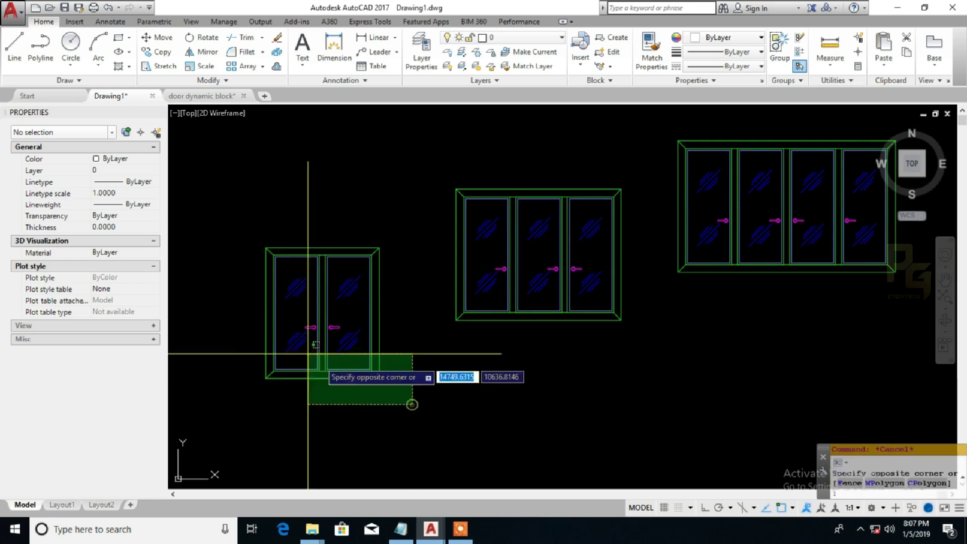
{"action": "left_click", "coordinate": [225, 203]}
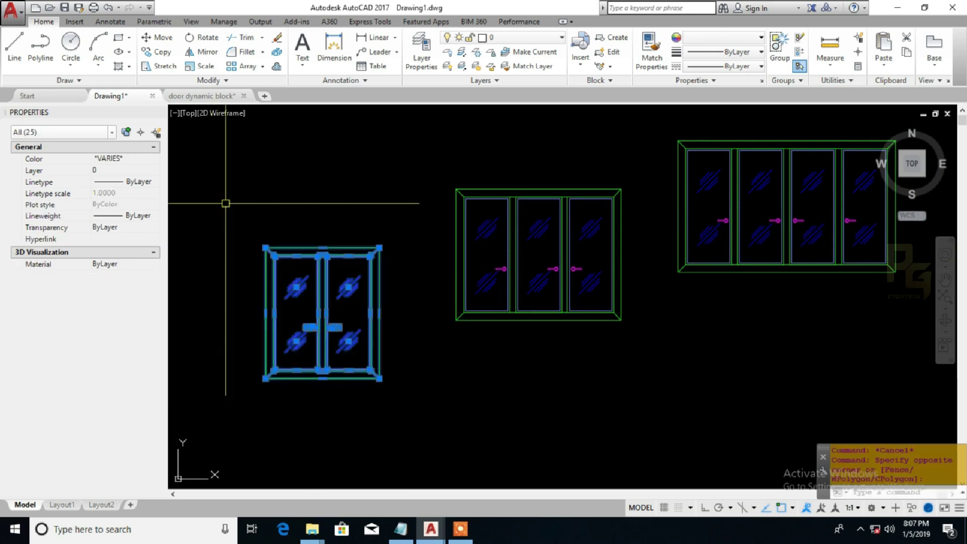
{"action": "type", "text": "b"}
{"action": "key", "text": "Return"}
{"action": "type", "text": "DyWindow"}
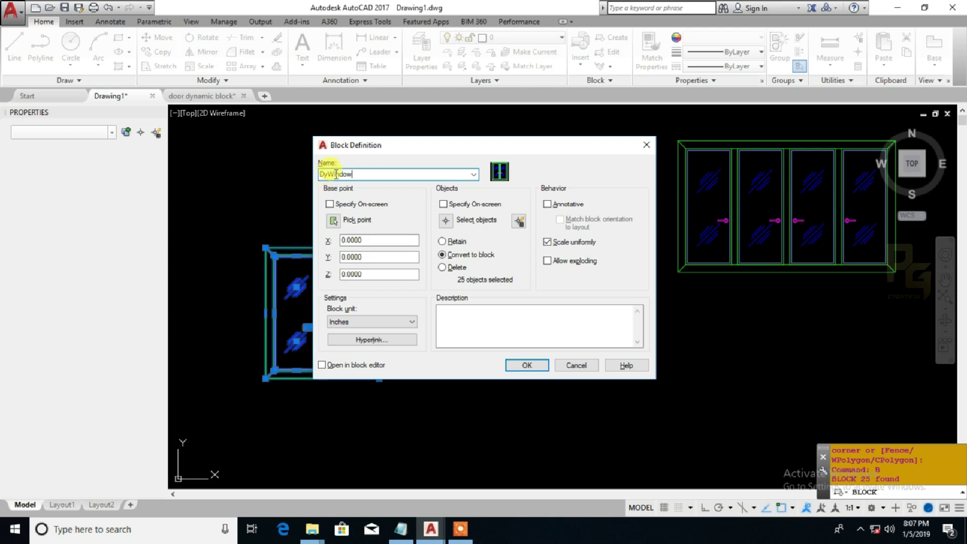
Create the block with its base point at the frame's lower-left corner and Millimeters as the block unit.
{"action": "left_click", "coordinate": [333, 221]}
{"action": "scroll", "coordinate": [297, 312], "scroll_direction": "up", "scroll_amount": 2}
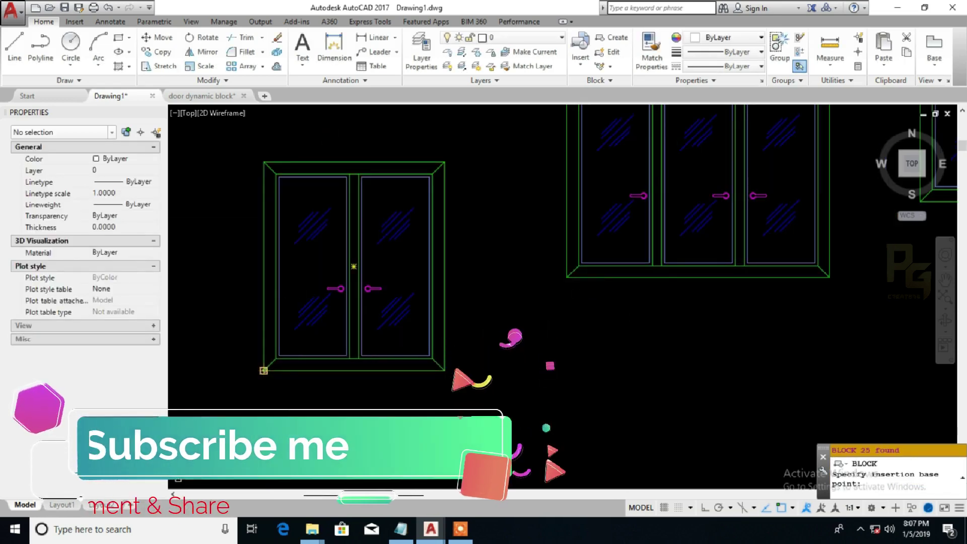
{"action": "left_click", "coordinate": [263, 371]}
{"action": "left_click", "coordinate": [389, 322]}
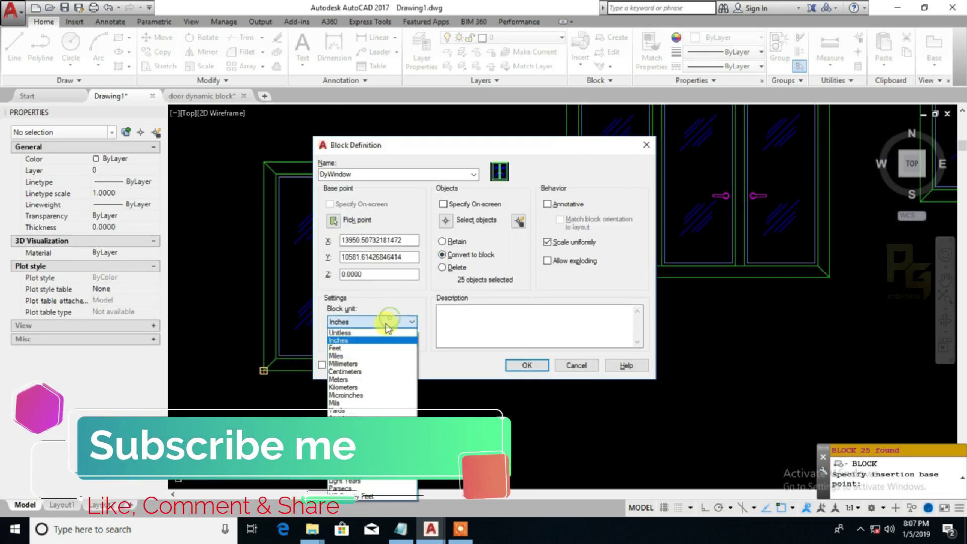
{"action": "left_click", "coordinate": [363, 363]}
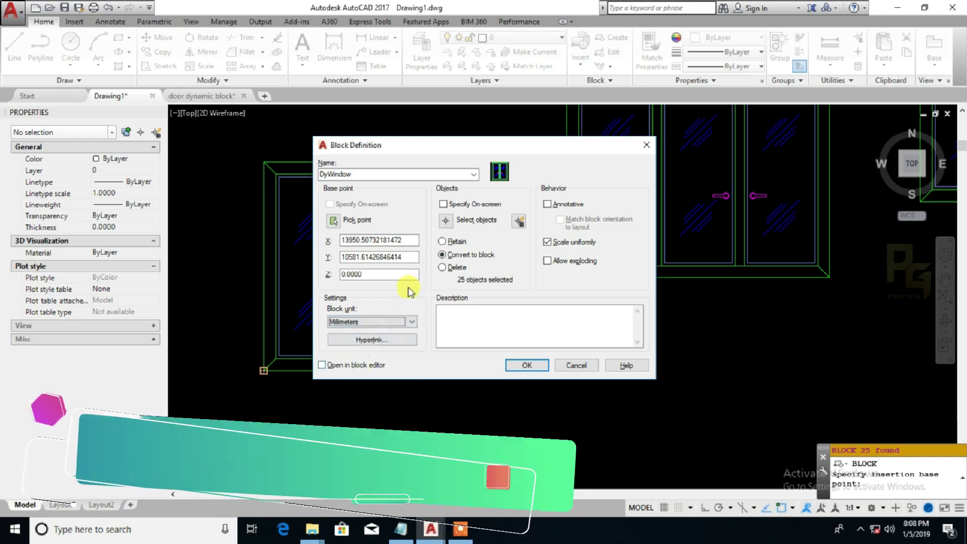
{"action": "left_click", "coordinate": [527, 366]}
Set the X scale of the shrunken DyWindow block to 25.4.
{"action": "left_click", "coordinate": [350, 342]}
{"action": "left_click", "coordinate": [244, 391]}
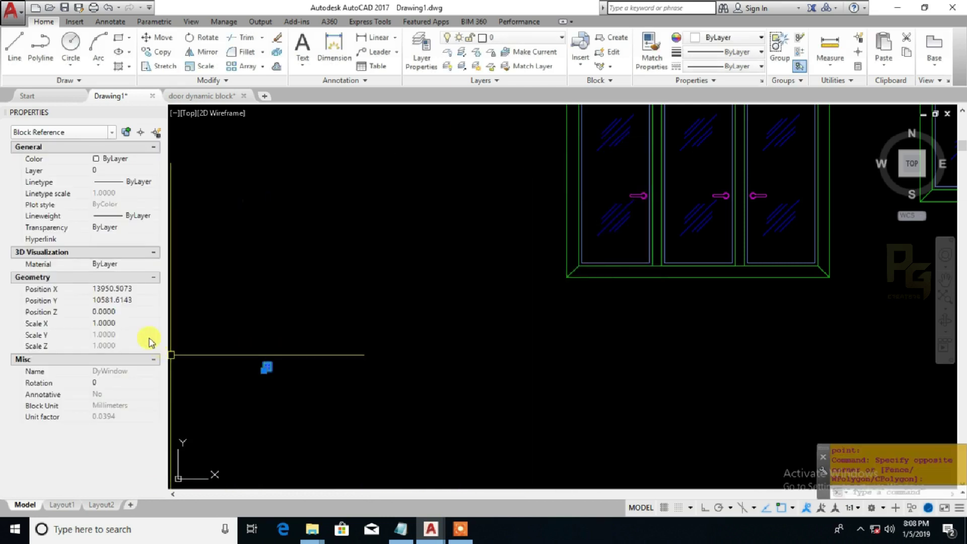
{"action": "left_click", "coordinate": [135, 325]}
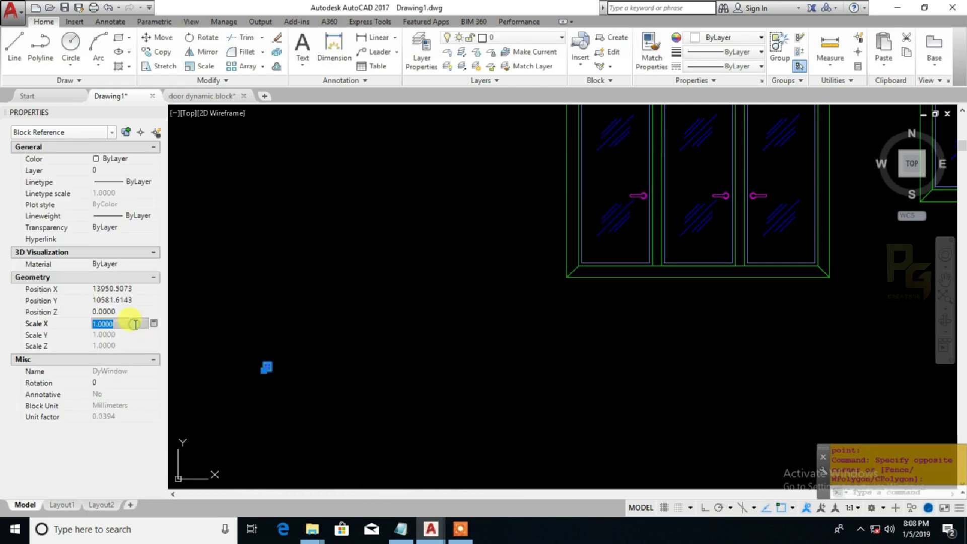
{"action": "type", "text": "25.4"}
{"action": "key", "text": "Return"}
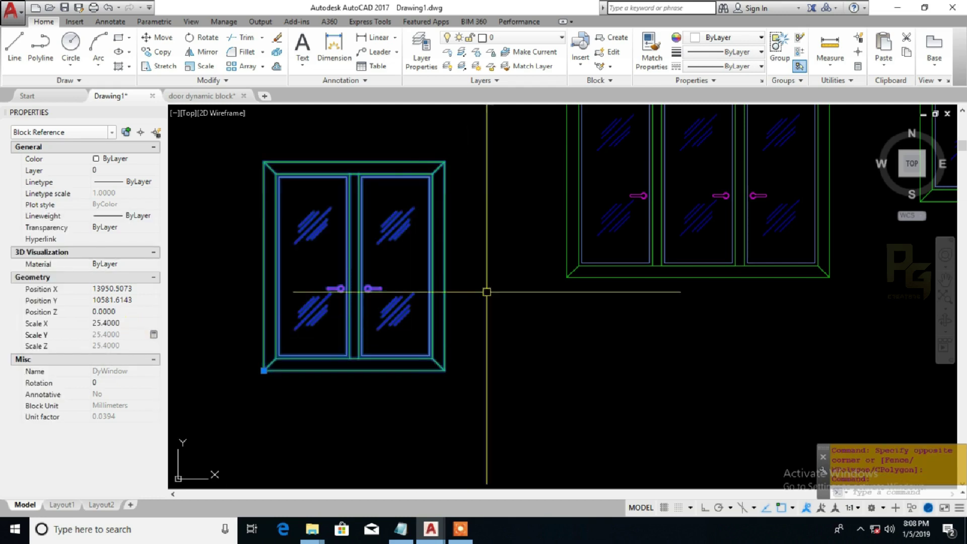
{"action": "key", "text": "Escape"}
Inspect the properties of the rescaled DyWindow block beside the other two windows.
{"action": "scroll", "coordinate": [487, 259], "scroll_direction": "down", "scroll_amount": 3}
{"action": "left_click", "coordinate": [485, 260]}
{"action": "middle_click_drag", "start_coordinate": [479, 264], "coordinate": [436, 313]}
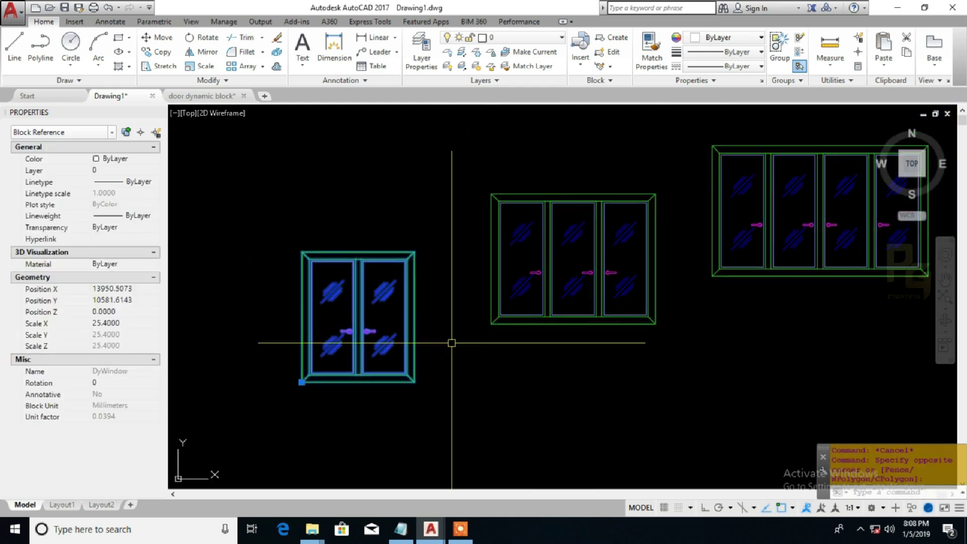
{"action": "key", "text": "Escape"}
{"action": "left_click", "coordinate": [406, 302]}
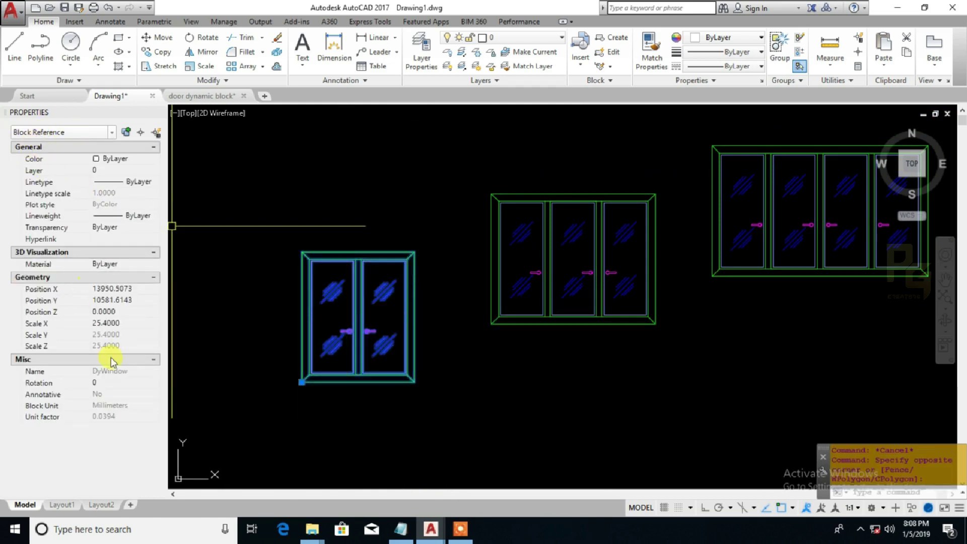
{"action": "middle_click_drag", "start_coordinate": [433, 303], "coordinate": [396, 318]}
{"action": "key", "text": "Escape"}
Copy all the objects of the green three-bay window to the clipboard.
{"action": "left_click", "coordinate": [629, 337]}
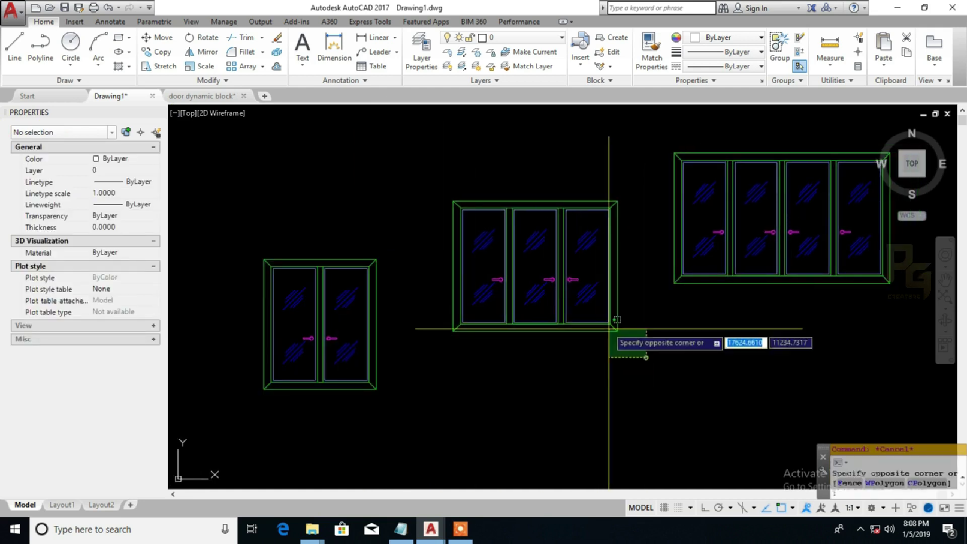
{"action": "left_click", "coordinate": [429, 177]}
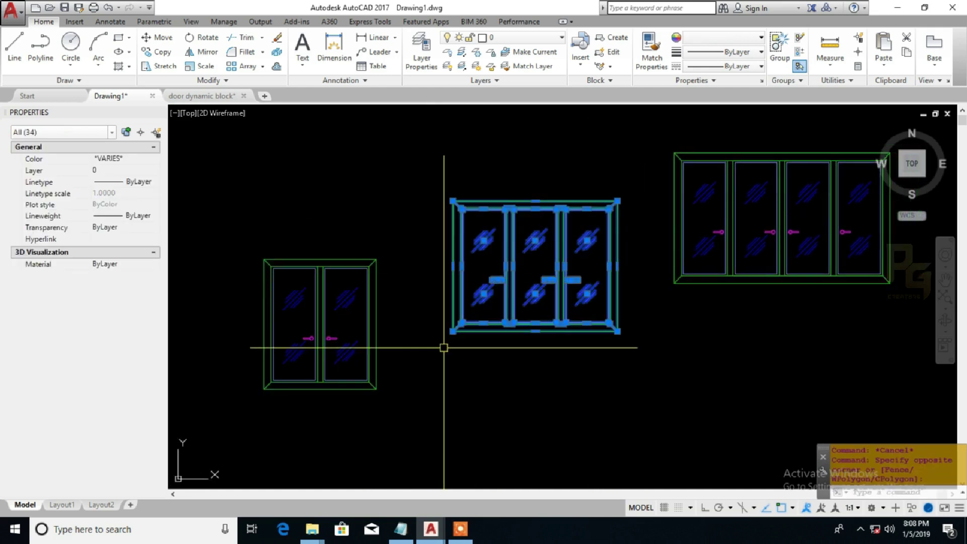
{"action": "key", "text": "ctrl+c"}
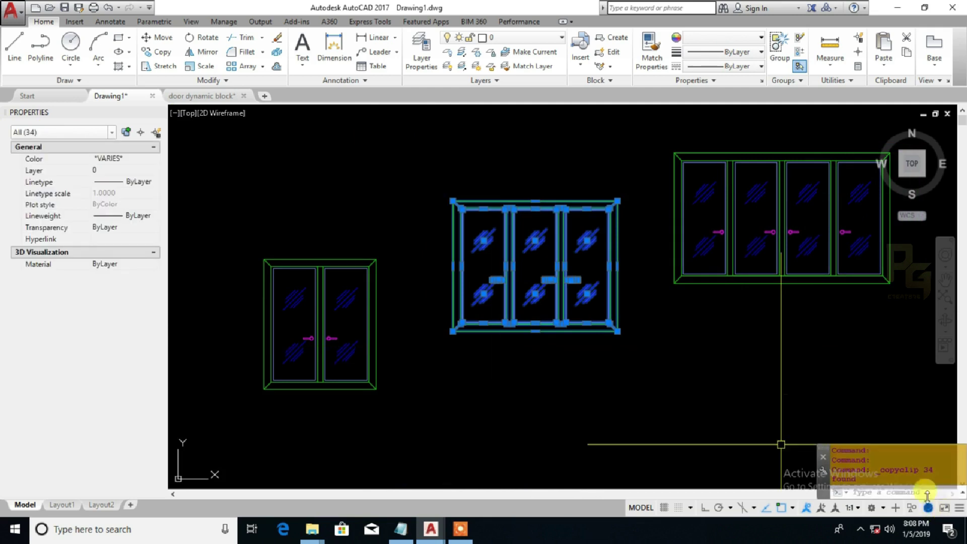
{"action": "left_click_drag", "start_coordinate": [881, 470], "coordinate": [884, 482]}
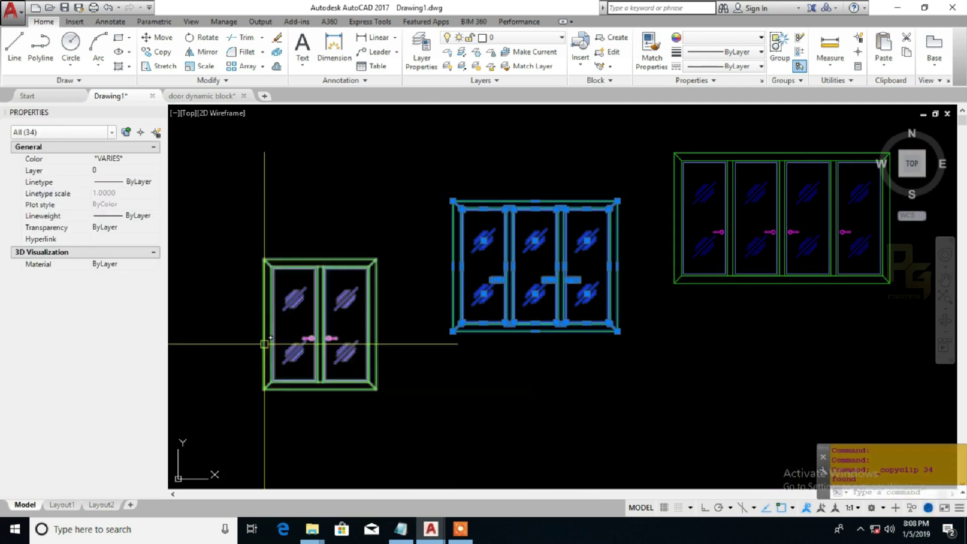
Open the DyWindow two-bay block in the Block Editor.
{"action": "key", "text": "Escape"}
{"action": "left_click", "coordinate": [320, 294]}
{"action": "right_click", "coordinate": [319, 294]}
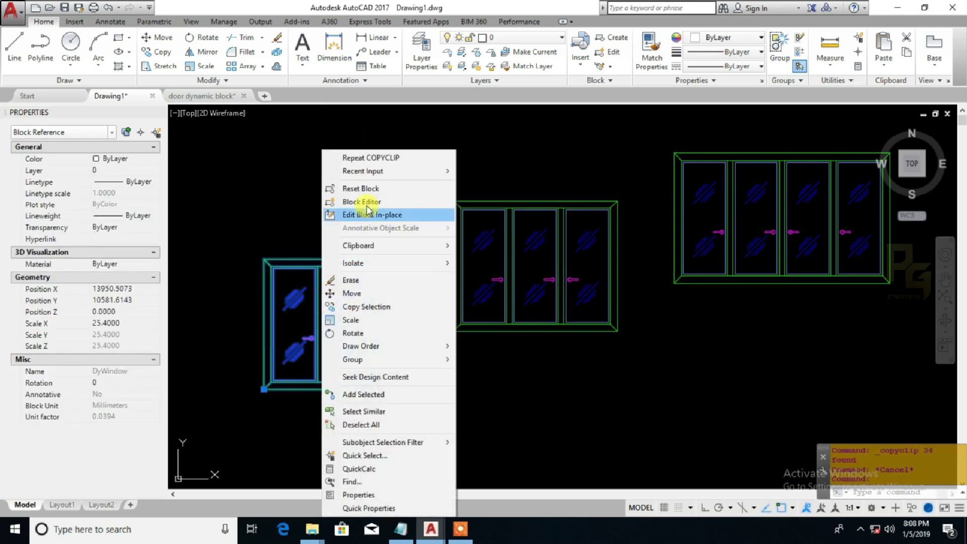
{"action": "left_click", "coordinate": [369, 207]}
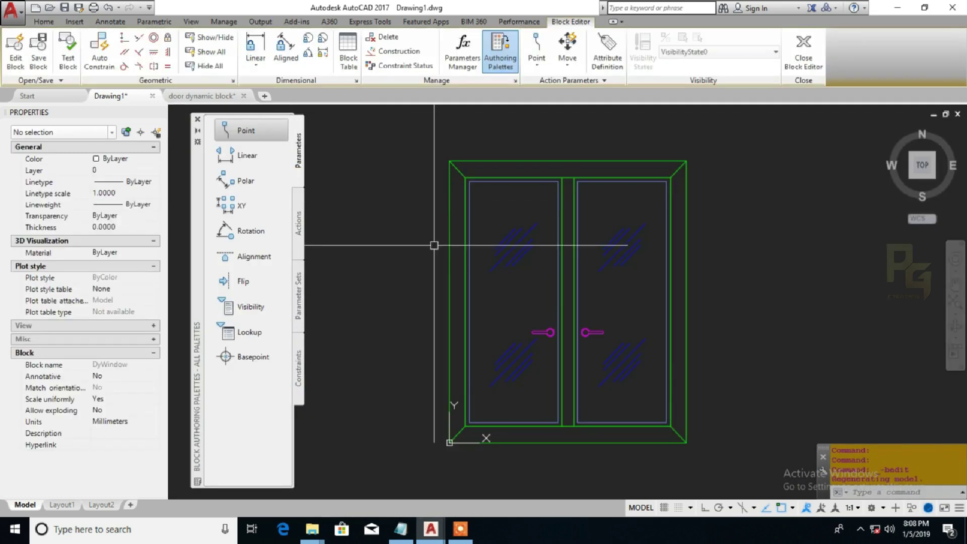
{"action": "mouse_move", "coordinate": [432, 245]}
{"action": "middle_mouse_down"}
{"action": "mouse_move", "coordinate": [435, 215]}
{"action": "mouse_move", "coordinate": [384, 240]}
{"action": "middle_mouse_up"}
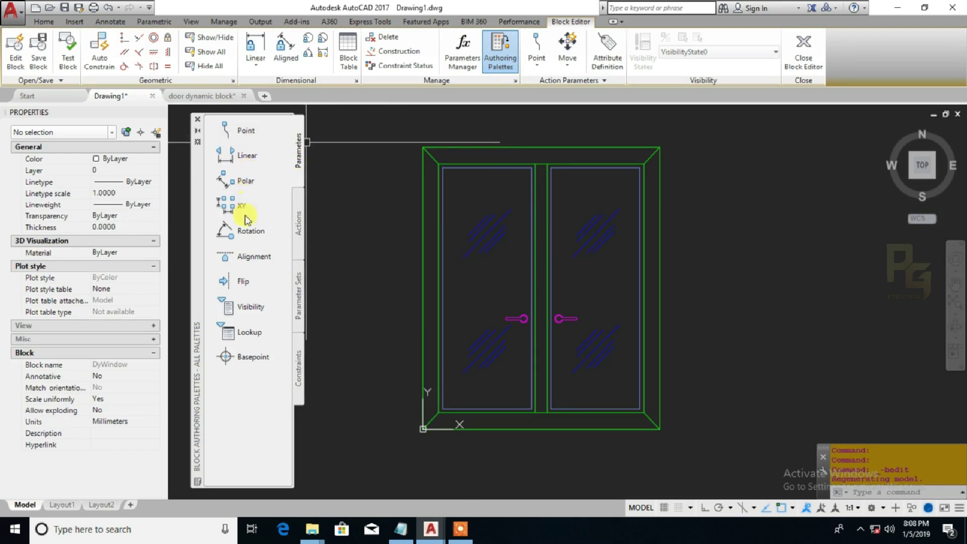
{"action": "left_click", "coordinate": [233, 307]}
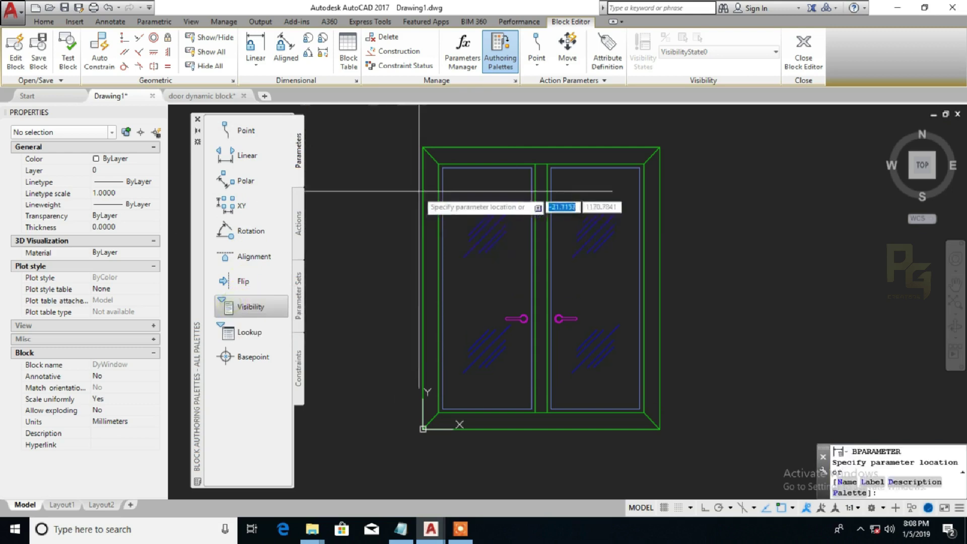
{"action": "left_click", "coordinate": [423, 147]}
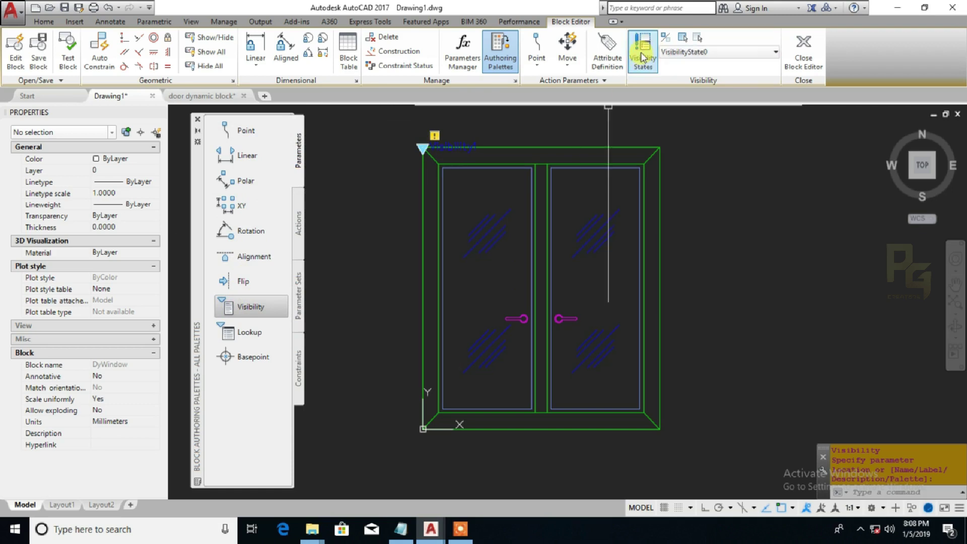
{"action": "left_click", "coordinate": [433, 145]}
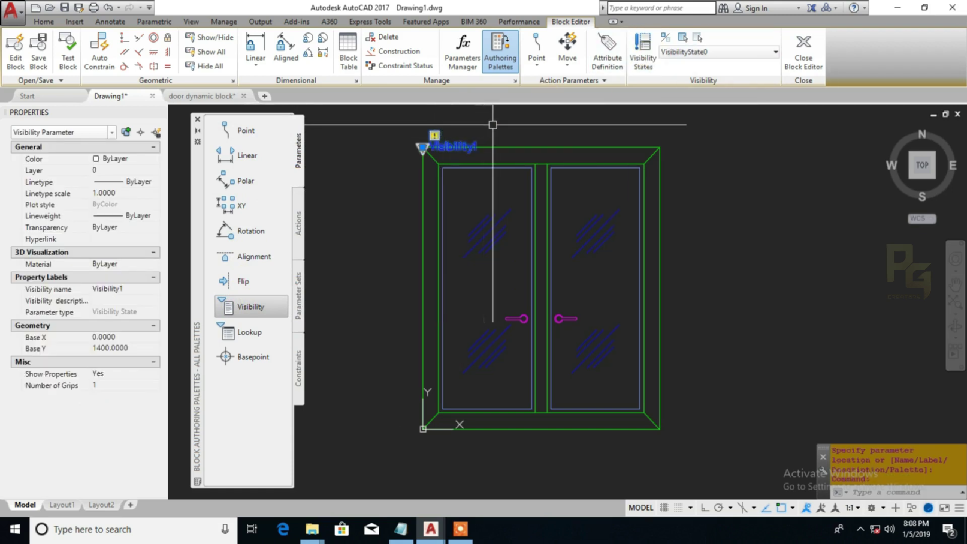
{"action": "key", "text": "Delete"}
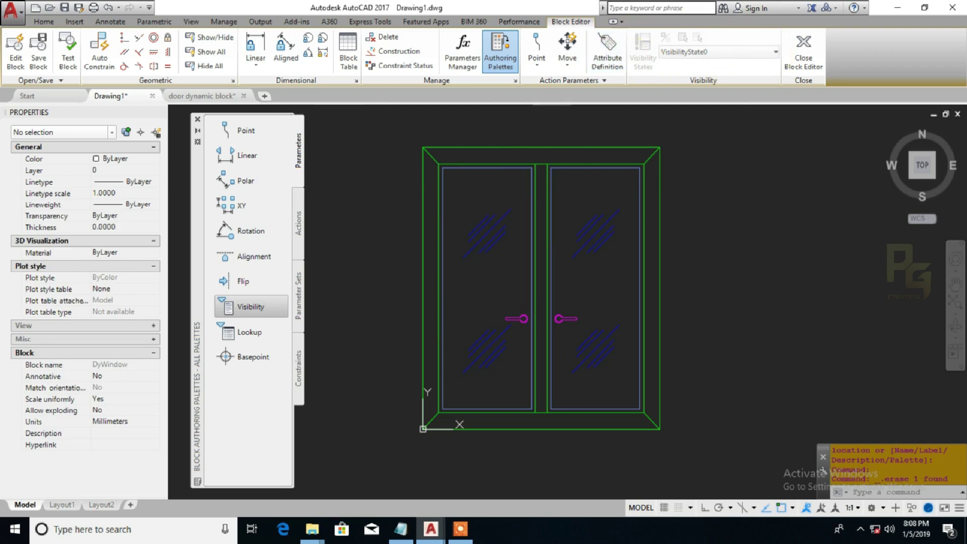
Place a visibility parameter at the frame's upper-left corner and rename its initial visibility state as 2Bay.
{"action": "left_click", "coordinate": [224, 306]}
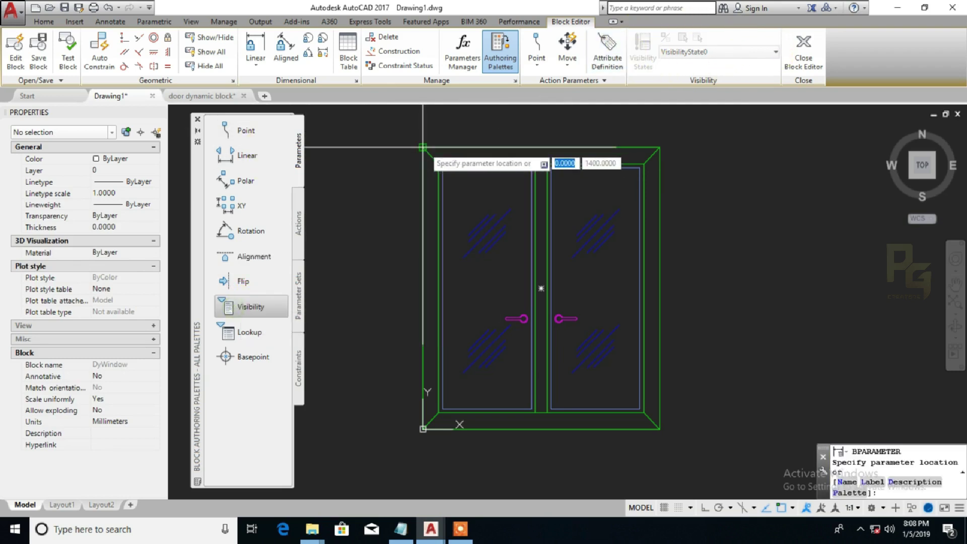
{"action": "left_click", "coordinate": [423, 147]}
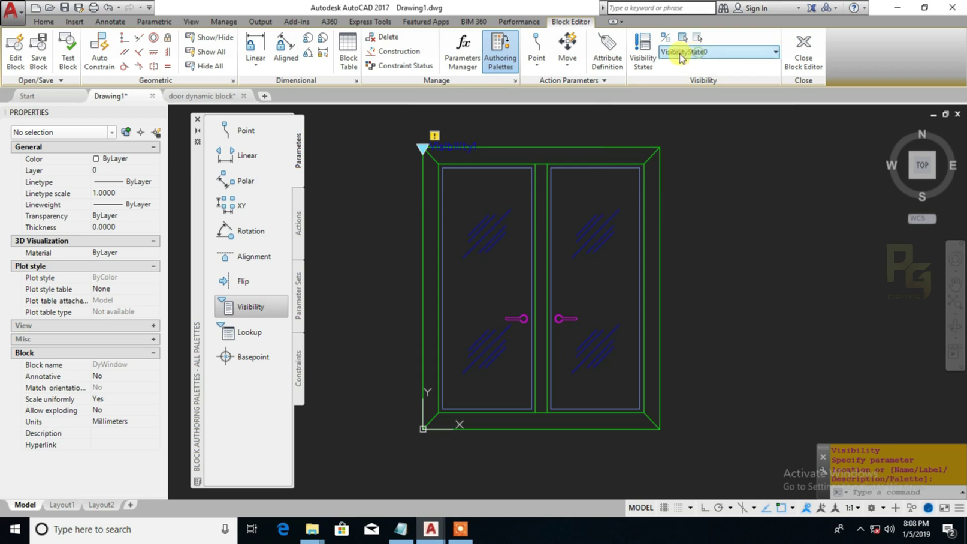
{"action": "left_click", "coordinate": [643, 58]}
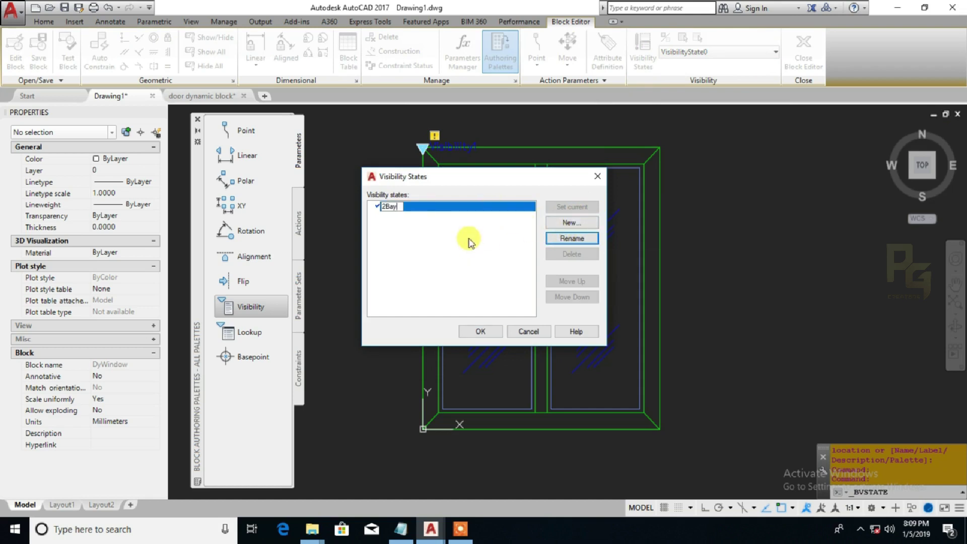
Add a visibility state named 3Bay that hides all existing objects.
{"action": "left_click", "coordinate": [569, 223]}
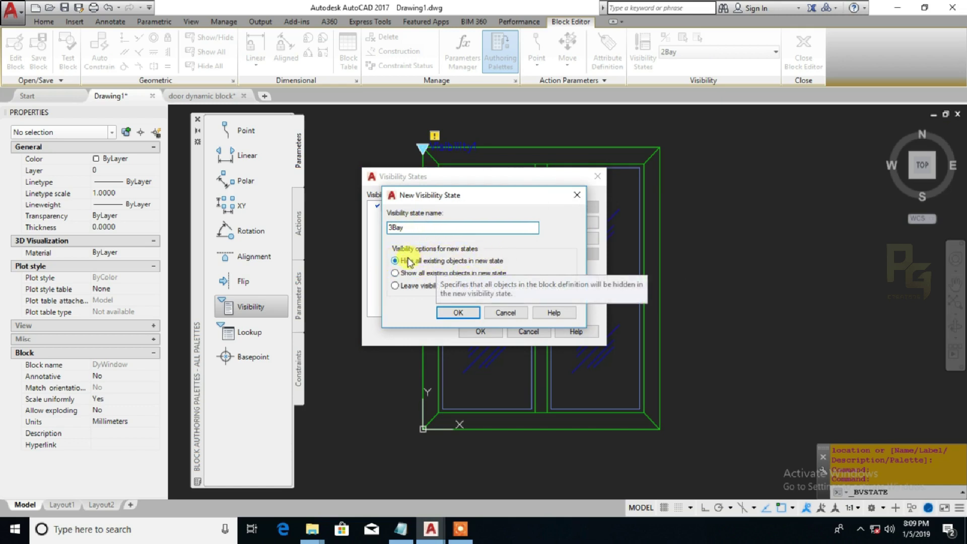
{"action": "left_click", "coordinate": [458, 313]}
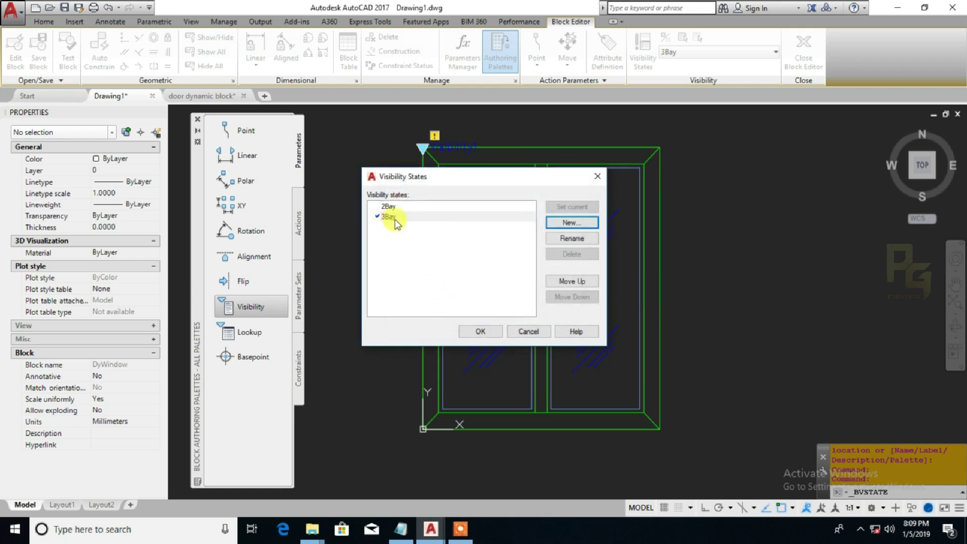
{"action": "left_click", "coordinate": [494, 331]}
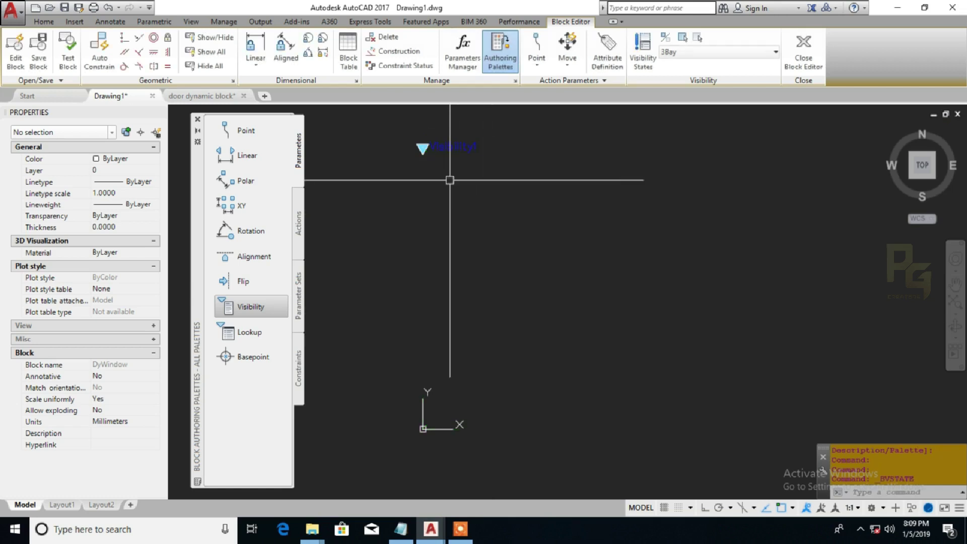
Switch between the 2Bay and 3Bay states, and paste the copied three-bay window into 3Bay at insertion point 0,0.
{"action": "left_click", "coordinate": [688, 53]}
{"action": "left_click", "coordinate": [688, 66]}
{"action": "left_click", "coordinate": [688, 53]}
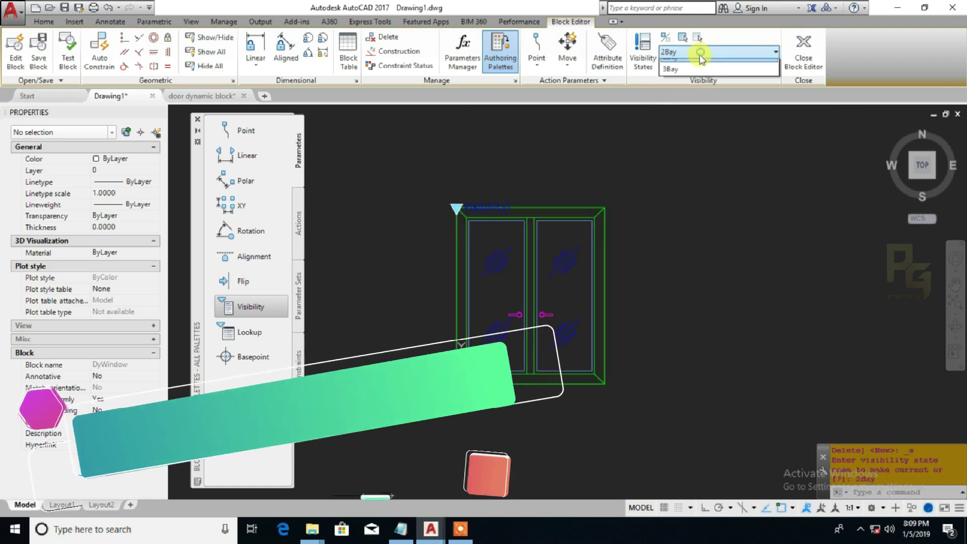
{"action": "left_click", "coordinate": [670, 77]}
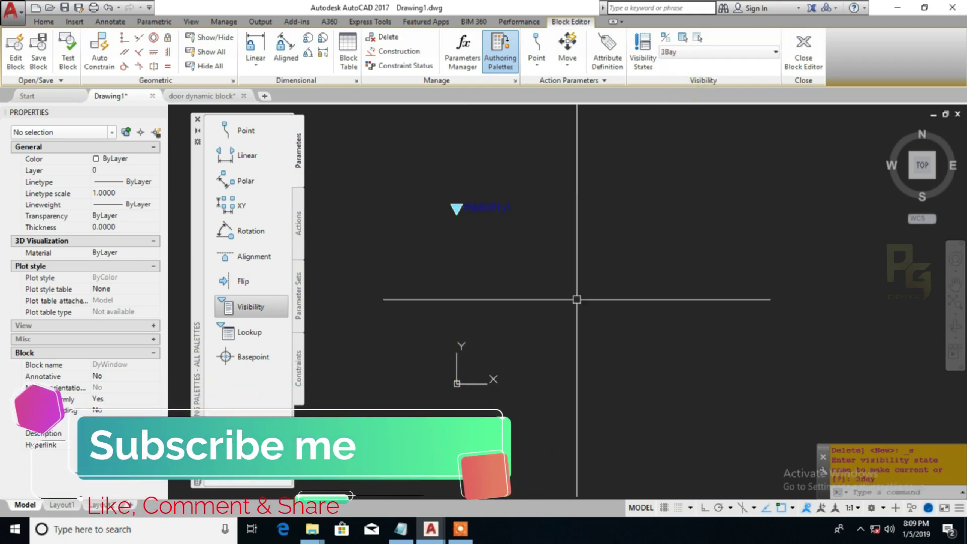
{"action": "key", "text": "ctrl+v"}
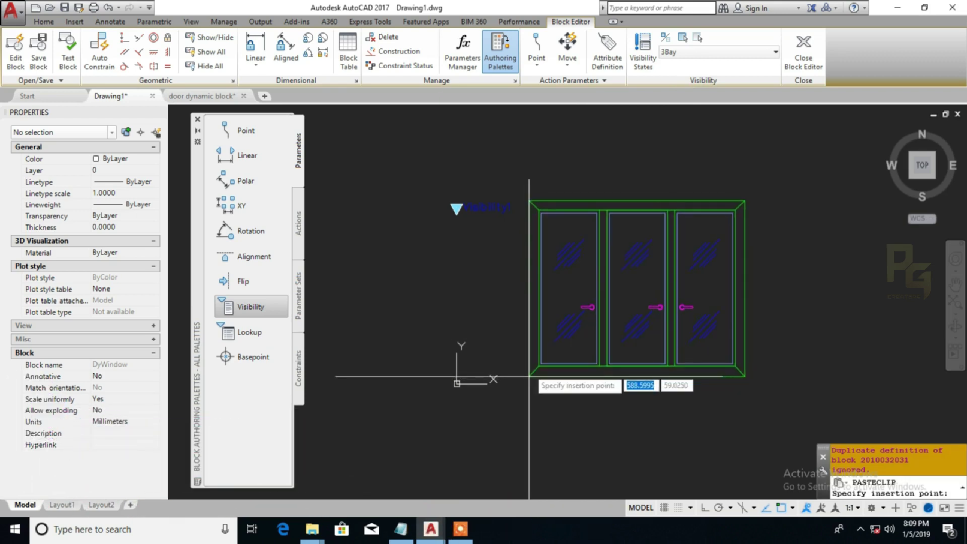
{"action": "type", "text": "0"}
{"action": "key", "text": "Tab"}
{"action": "type", "text": "0"}
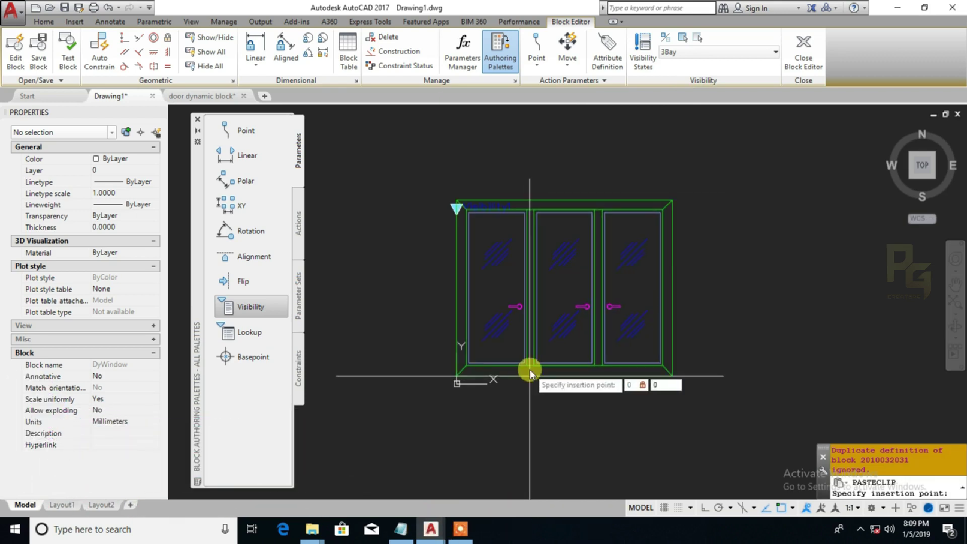
{"action": "key", "text": "Return"}
{"action": "key", "text": "Escape"}
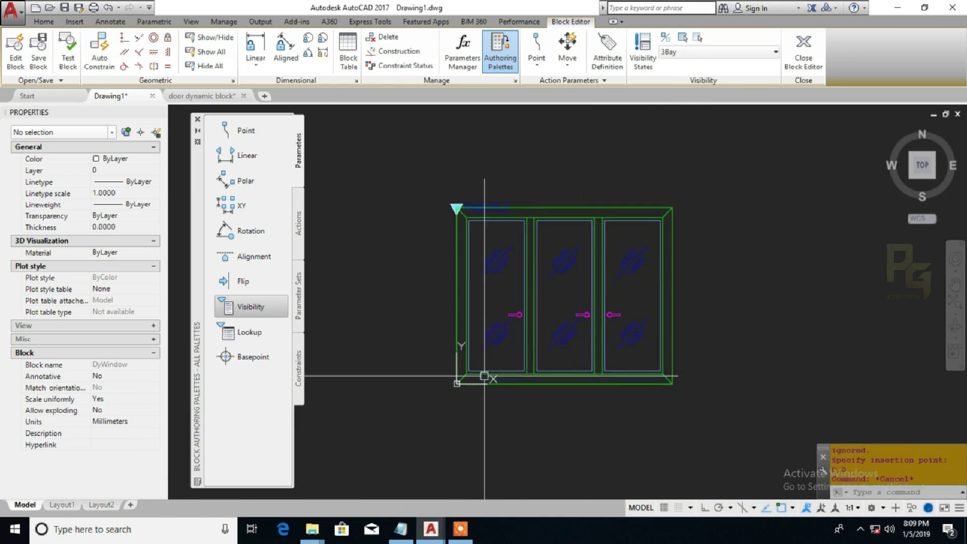
Add a visibility state named 4Bay that hides all existing objects, and close the Block Editor, saving the changes to DyWindow.
{"action": "scroll", "coordinate": [504, 272], "scroll_direction": "up", "scroll_amount": 3}
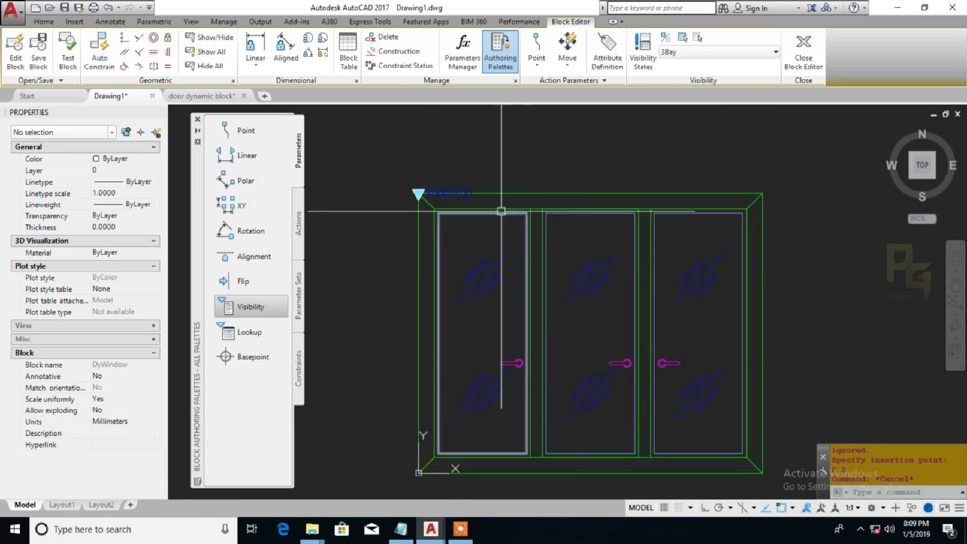
{"action": "left_click", "coordinate": [645, 61]}
{"action": "left_click", "coordinate": [574, 225]}
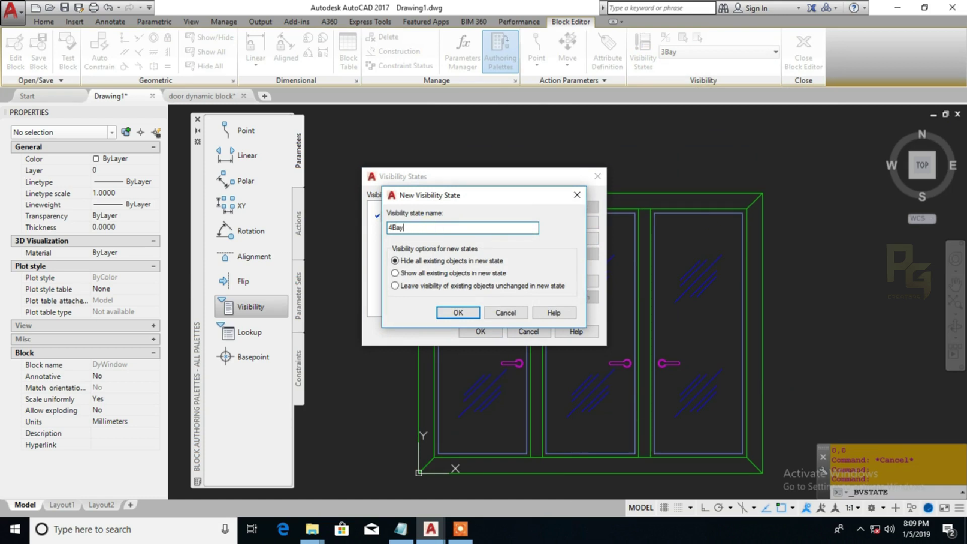
{"action": "left_click", "coordinate": [461, 313]}
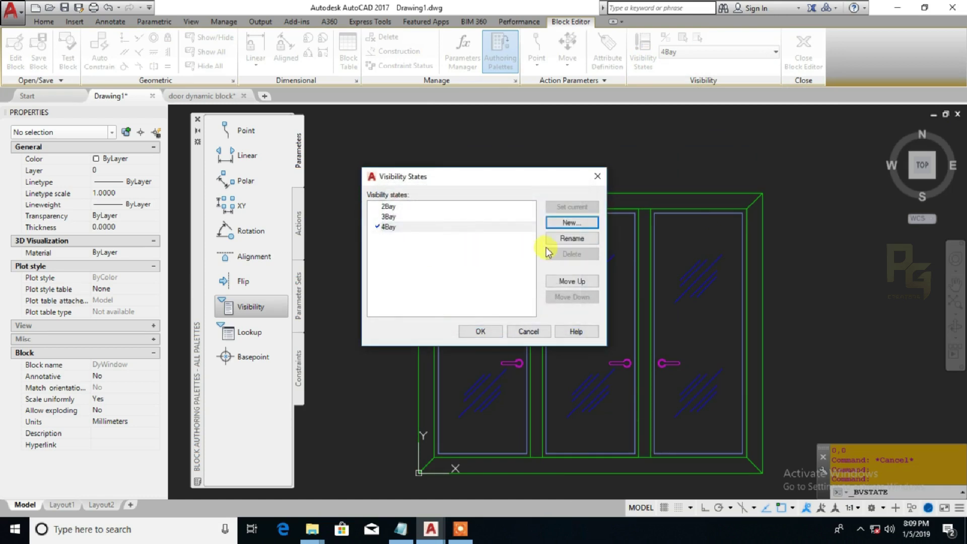
{"action": "left_click", "coordinate": [486, 332]}
{"action": "left_click", "coordinate": [795, 70]}
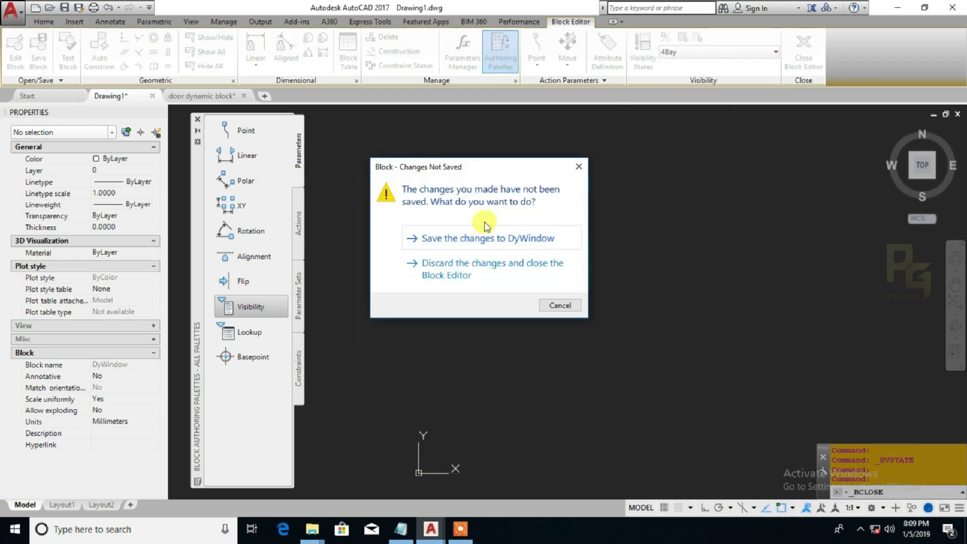
{"action": "left_click", "coordinate": [463, 242]}
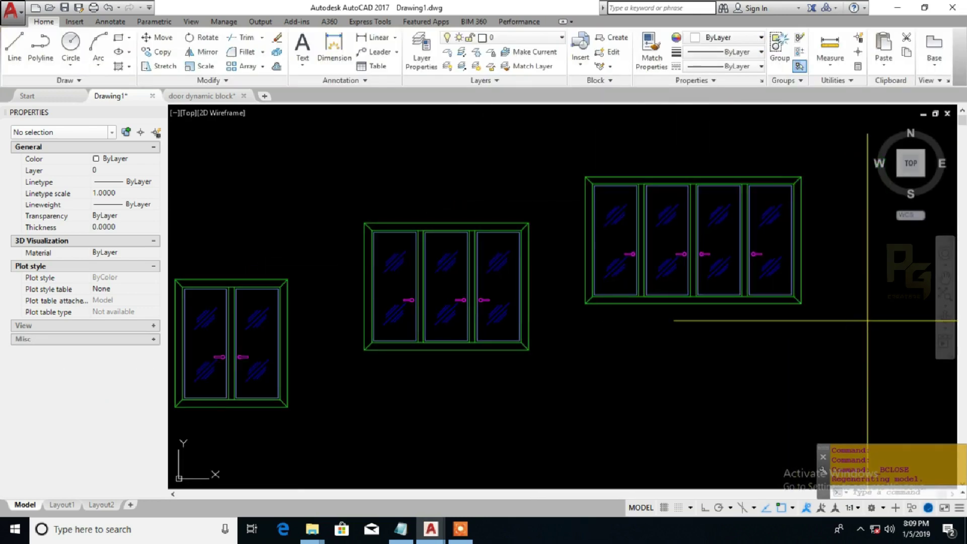
Copy all the objects of the green four-bay window to the clipboard.
{"action": "left_click", "coordinate": [867, 321]}
{"action": "left_click", "coordinate": [565, 150]}
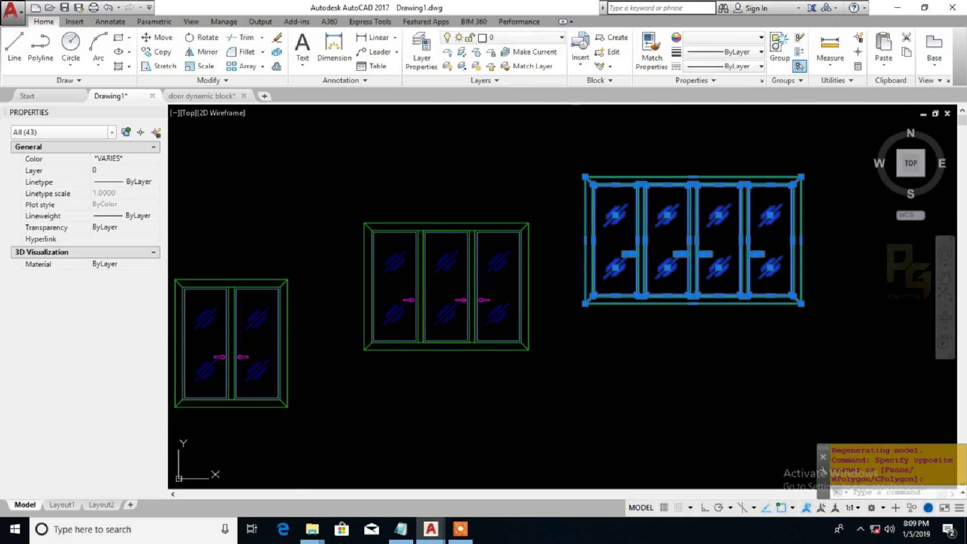
{"action": "key", "text": "Escape"}
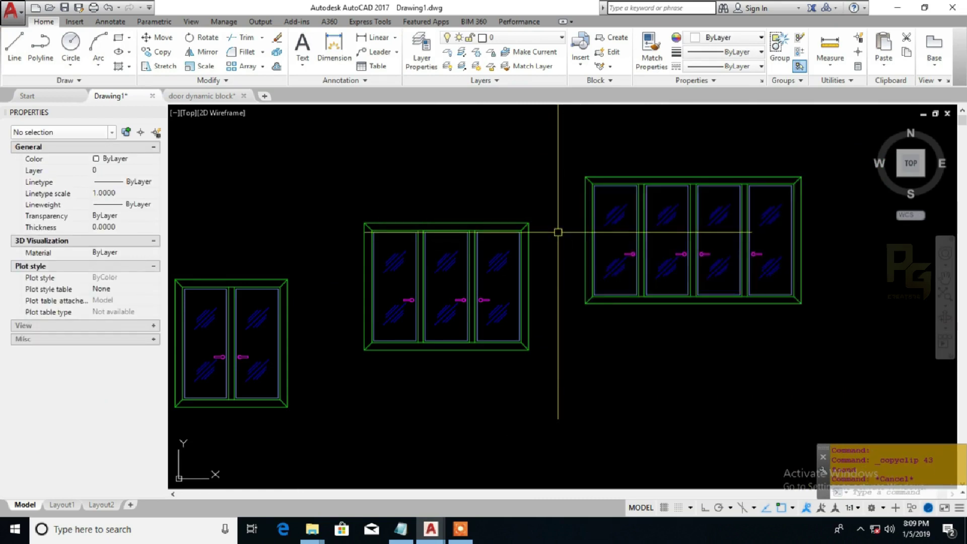
{"action": "right_click", "coordinate": [555, 158]}
{"action": "left_click", "coordinate": [553, 183]}
Reopen the DyWindow block in the Block Editor and make the 4Bay visibility state current.
{"action": "left_click", "coordinate": [289, 287]}
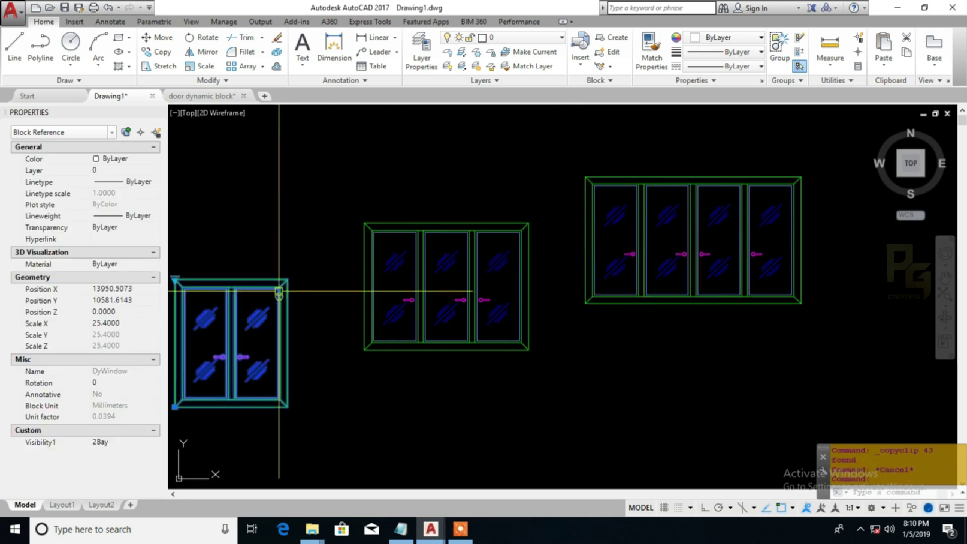
{"action": "right_click", "coordinate": [280, 287]}
{"action": "left_click", "coordinate": [314, 202]}
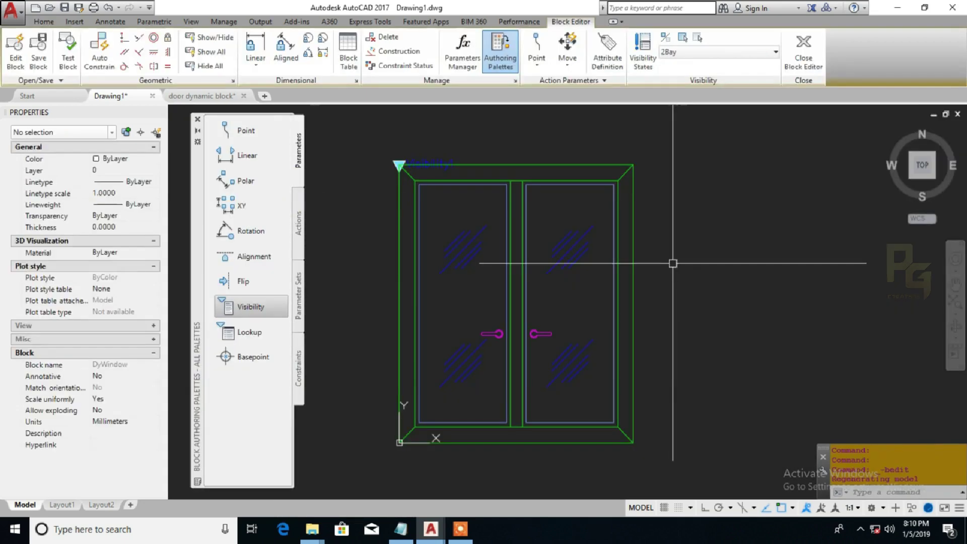
{"action": "left_click", "coordinate": [695, 53]}
{"action": "left_click", "coordinate": [686, 82]}
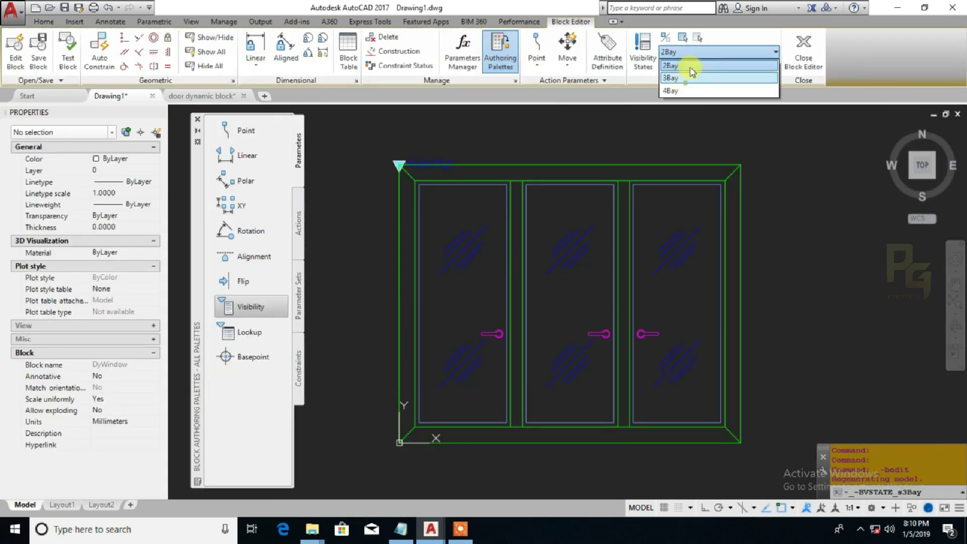
{"action": "left_click", "coordinate": [693, 56]}
{"action": "left_click", "coordinate": [683, 90]}
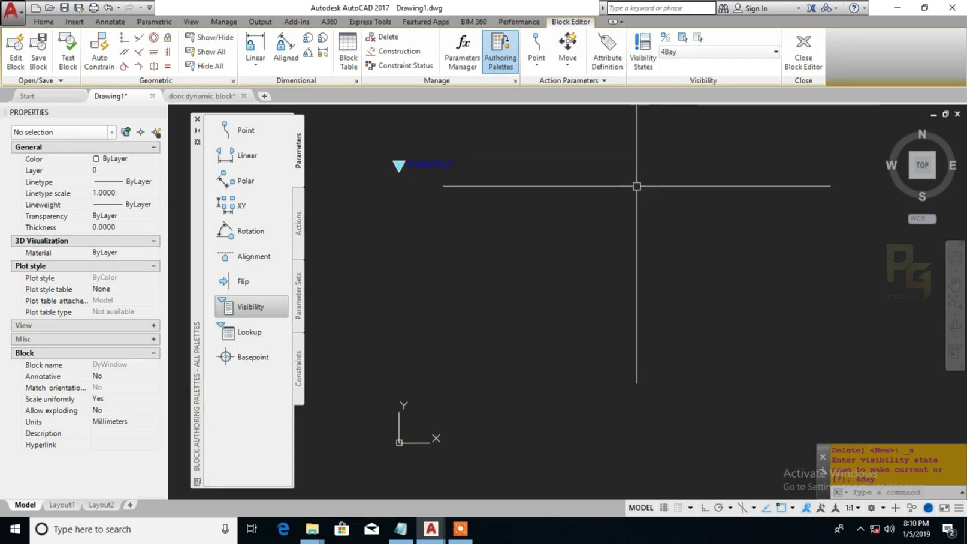
Paste the copied four-bay window into the 4Bay state at insertion point 0,0.
{"action": "key", "text": "ctrl+v"}
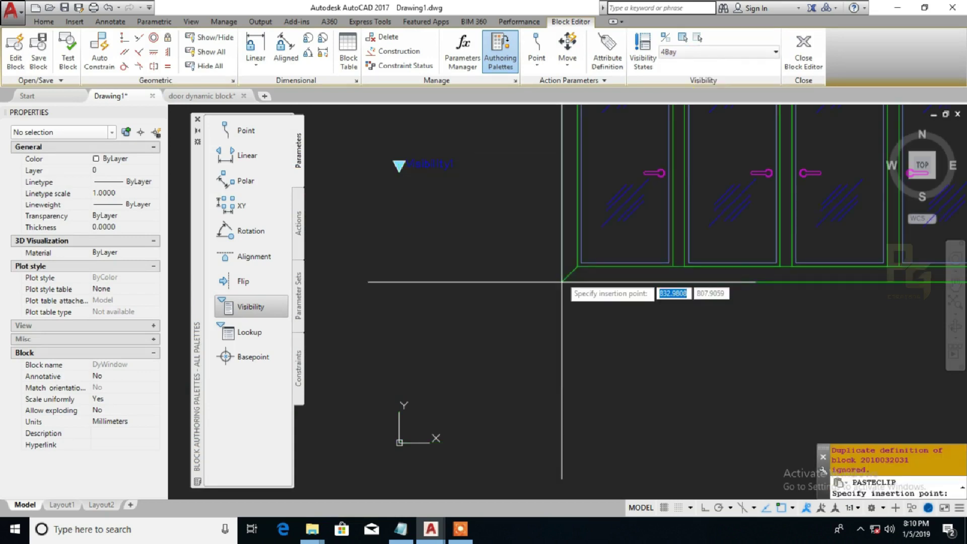
{"action": "type", "text": "0"}
{"action": "key", "text": "Tab"}
{"action": "key", "text": "Return"}
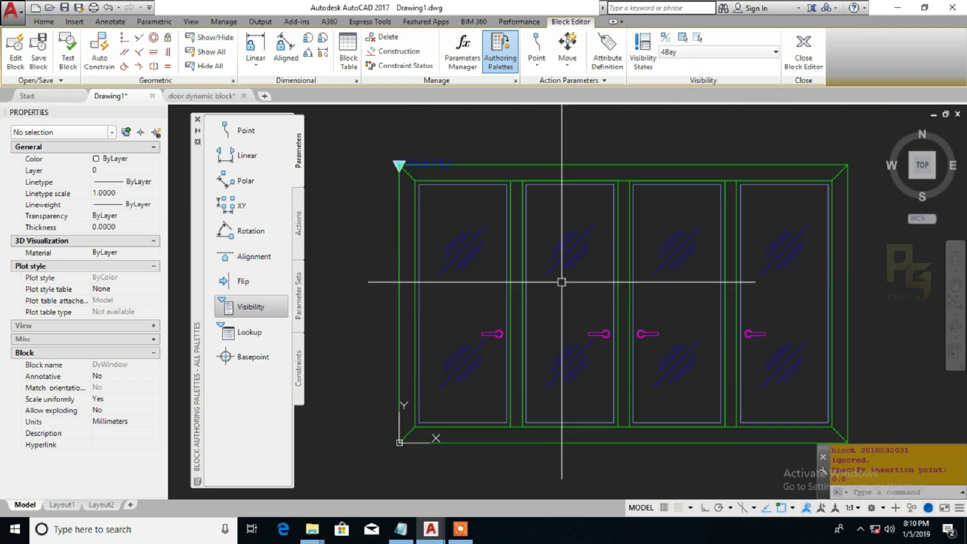
{"action": "key", "text": "Escape"}
Close the Block Editor and save the parameter changes to the DyWindow block.
{"action": "middle_click", "coordinate": [563, 262]}
{"action": "middle_click", "coordinate": [563, 261]}
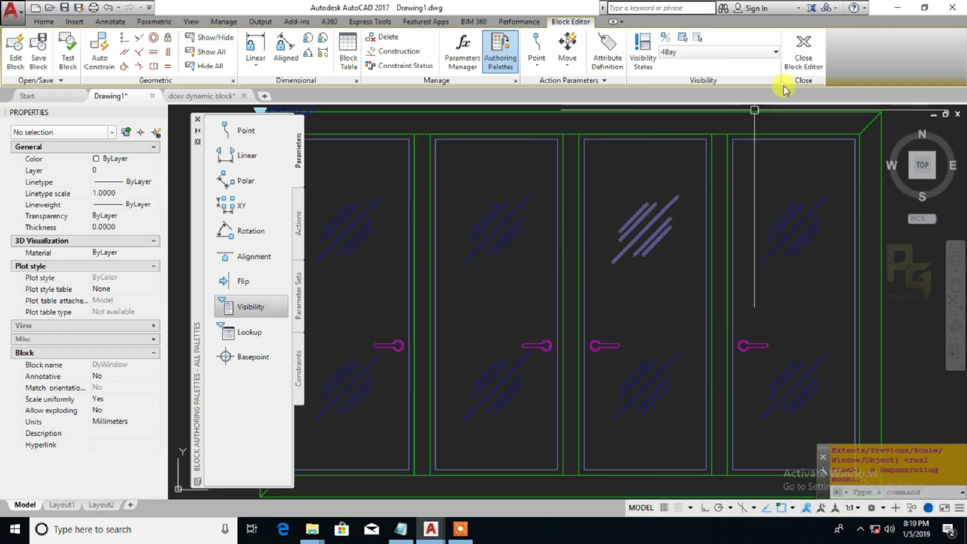
{"action": "left_click", "coordinate": [805, 61]}
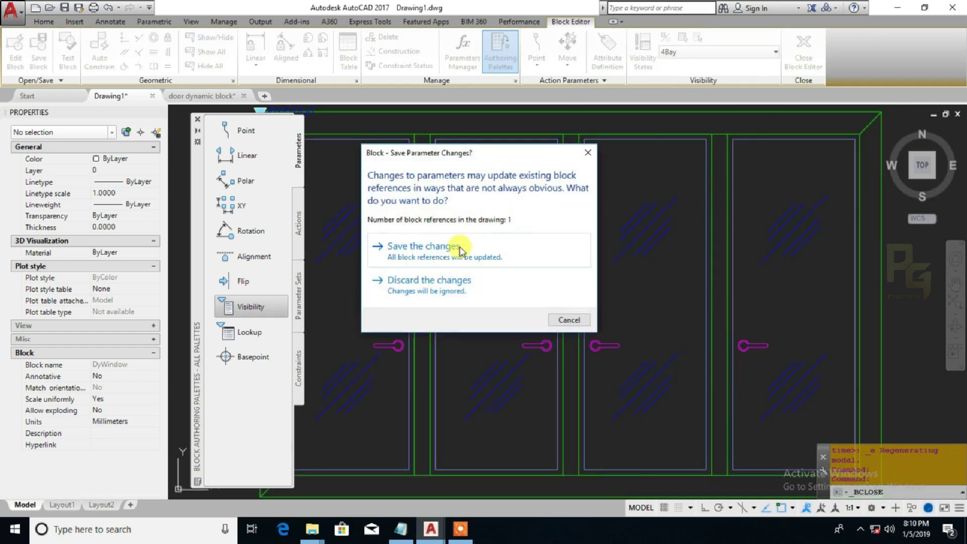
{"action": "left_click", "coordinate": [438, 257]}
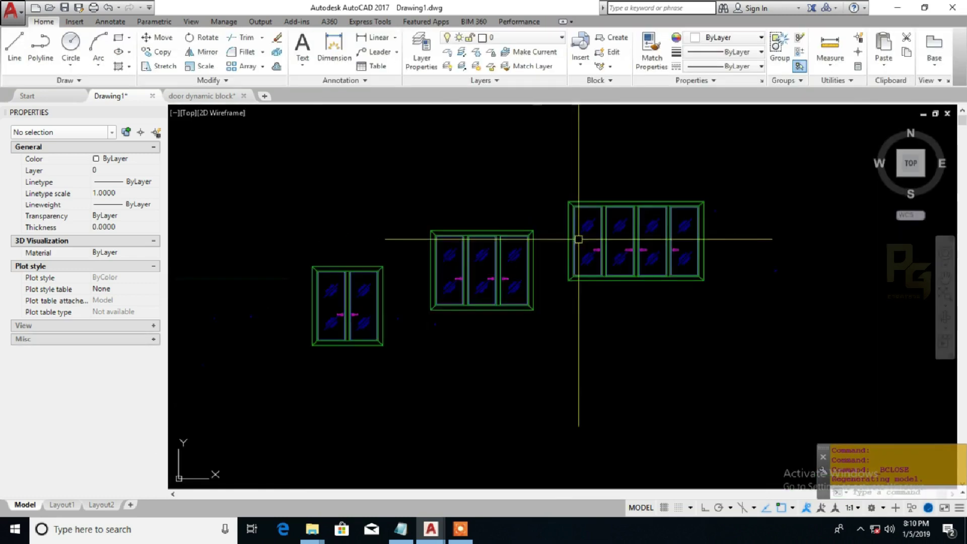
Switch the DyWindow block's visibility state to 3Bay and deselect the block.
{"action": "scroll", "coordinate": [471, 239], "scroll_direction": "up", "scroll_amount": 4}
{"action": "left_click", "coordinate": [471, 239]}
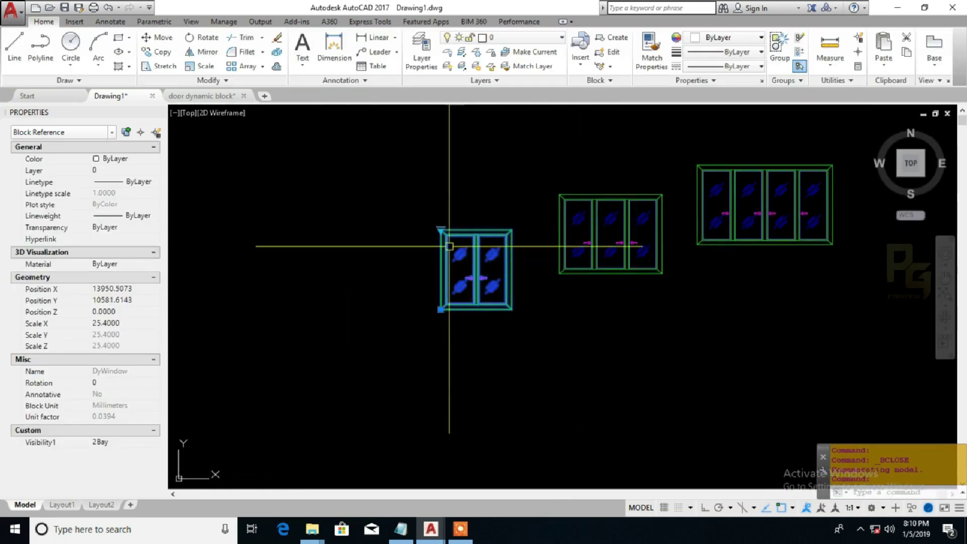
{"action": "scroll", "coordinate": [443, 236], "scroll_direction": "up", "scroll_amount": 4}
{"action": "left_click", "coordinate": [425, 192]}
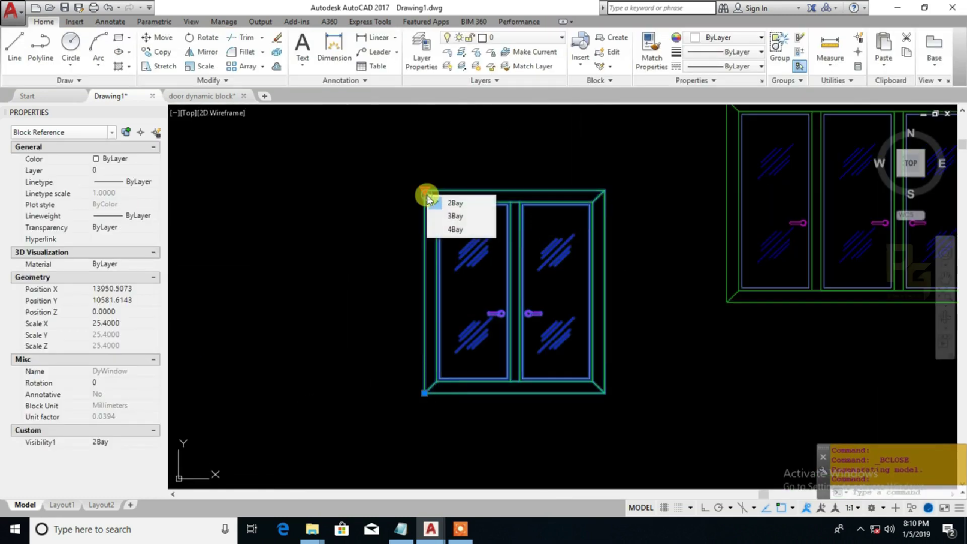
{"action": "left_click", "coordinate": [442, 216]}
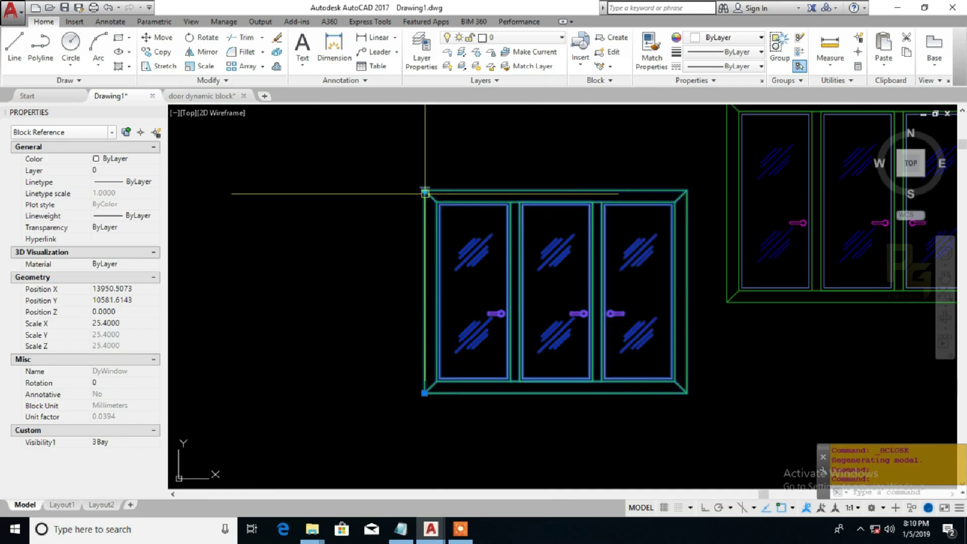
{"action": "key", "text": "Escape"}
Delete the original loose three-bay and four-bay windows beside the block.
{"action": "scroll", "coordinate": [432, 210], "scroll_direction": "down", "scroll_amount": 5}
{"action": "middle_click_drag", "start_coordinate": [486, 249], "coordinate": [443, 335]}
{"action": "left_click", "coordinate": [445, 348]}
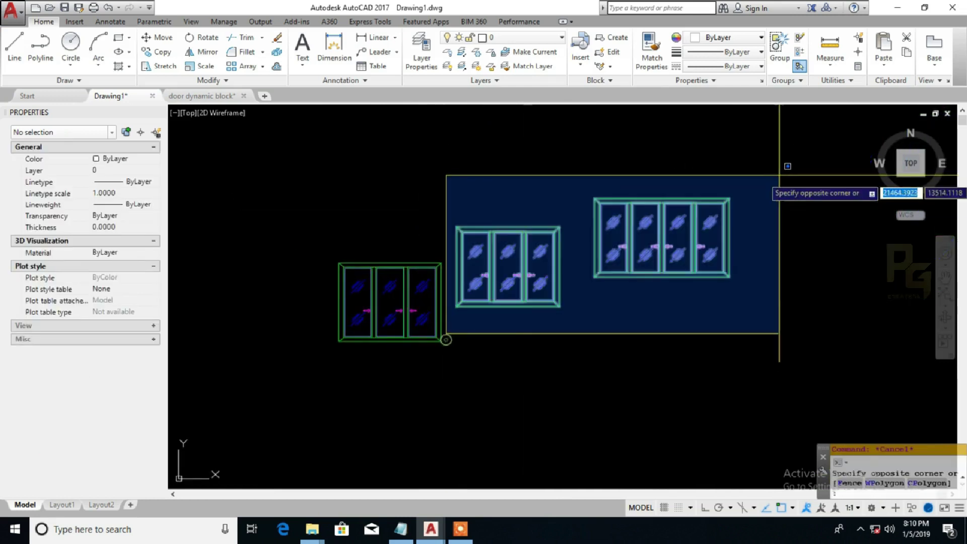
{"action": "left_click", "coordinate": [781, 171]}
{"action": "key", "text": "Delete"}
Cycle the DyWindow block through 4Bay, 2Bay, 3Bay and 4Bay, finishing with its visibility state set to 2Bay.
{"action": "left_click", "coordinate": [339, 301]}
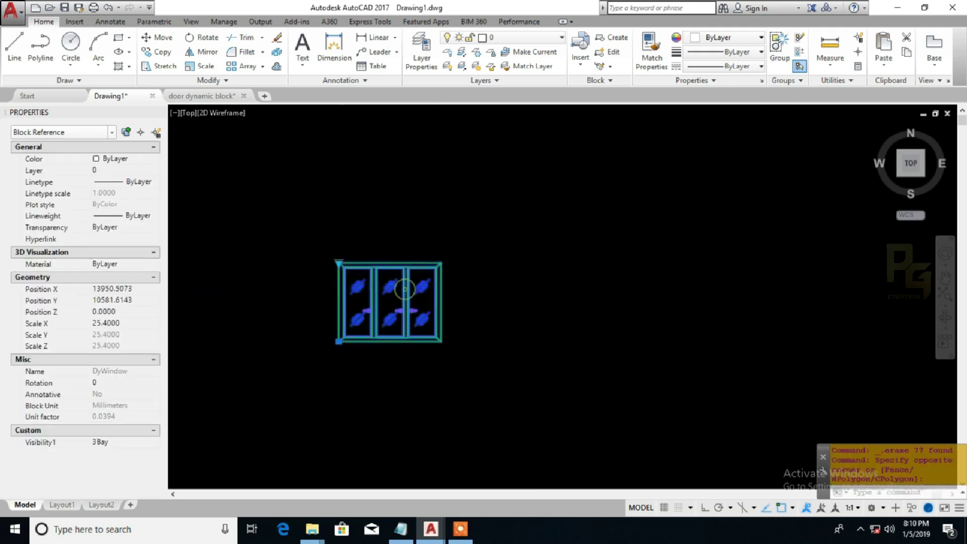
{"action": "scroll", "coordinate": [396, 275], "scroll_direction": "up", "scroll_amount": 3}
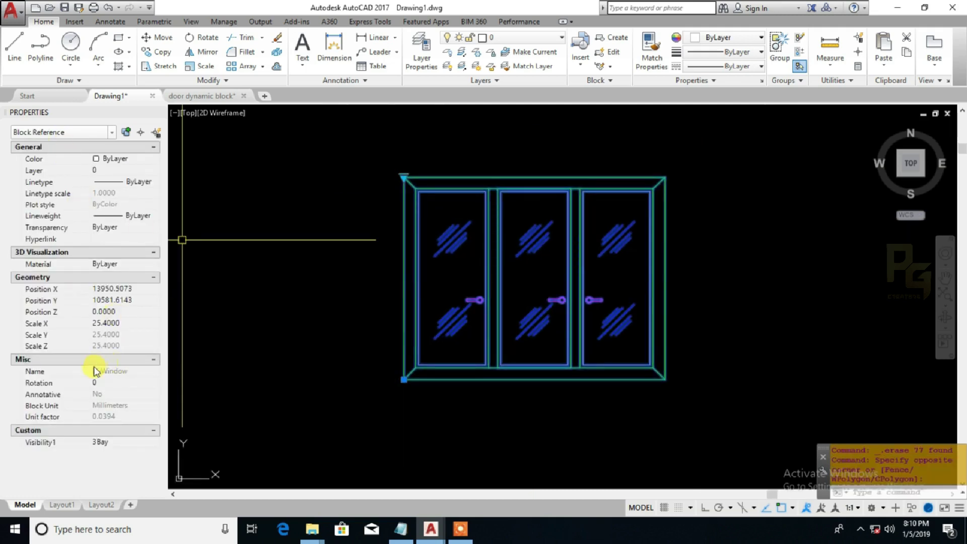
{"action": "left_click", "coordinate": [404, 177]}
{"action": "left_click", "coordinate": [409, 222]}
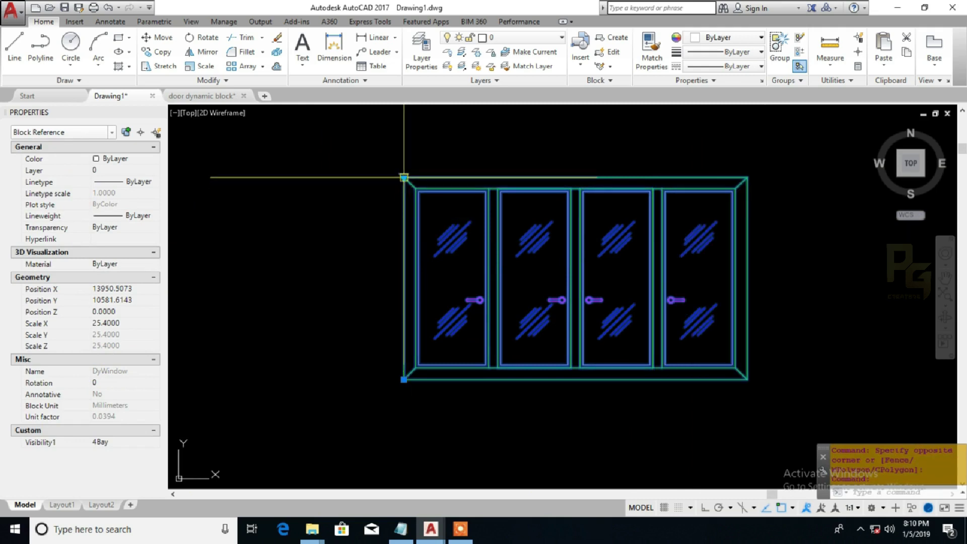
{"action": "left_click", "coordinate": [404, 178]}
{"action": "left_click", "coordinate": [409, 188]}
{"action": "left_click", "coordinate": [404, 178]}
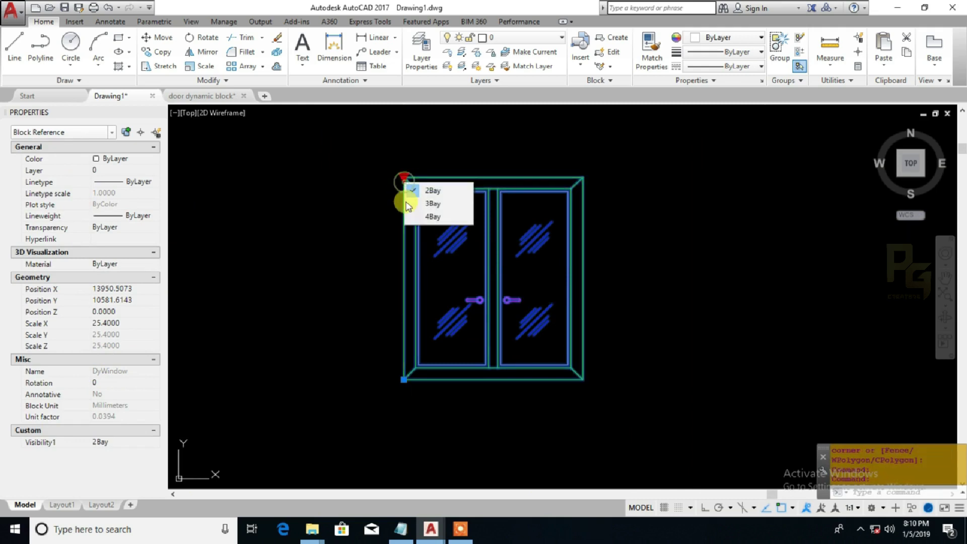
{"action": "left_click", "coordinate": [415, 205]}
{"action": "left_click", "coordinate": [404, 178]}
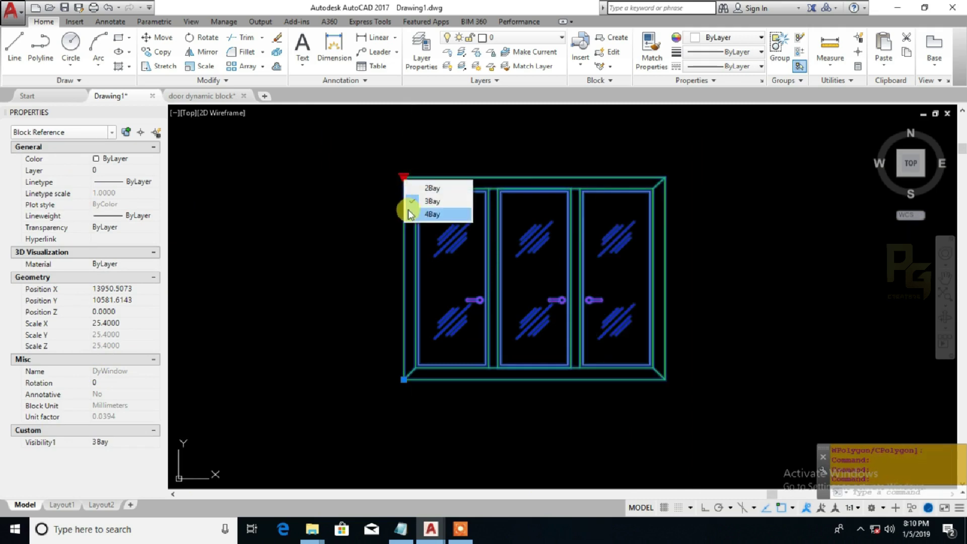
{"action": "left_click", "coordinate": [410, 215]}
{"action": "left_click", "coordinate": [404, 177]}
{"action": "left_click", "coordinate": [409, 189]}
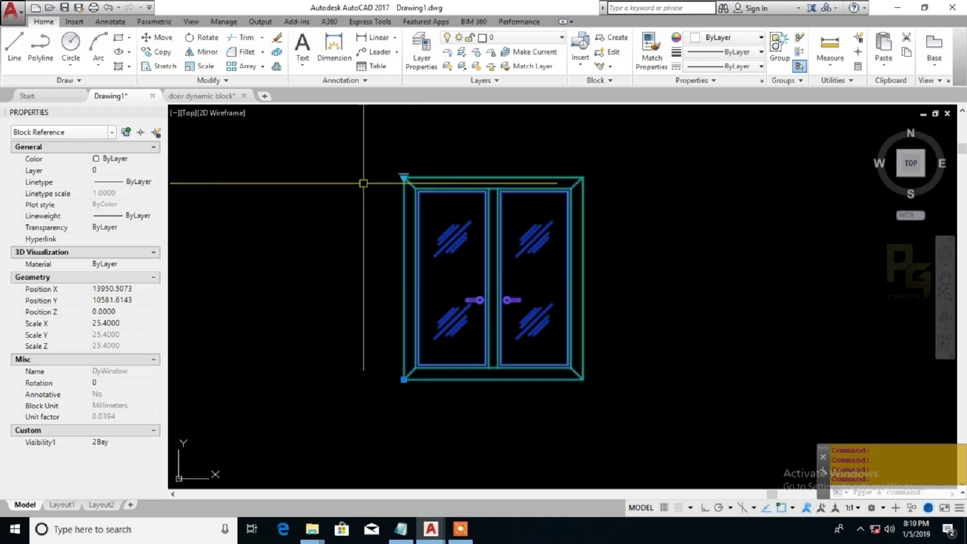
{"action": "scroll", "coordinate": [468, 180], "scroll_direction": "down", "scroll_amount": 2}
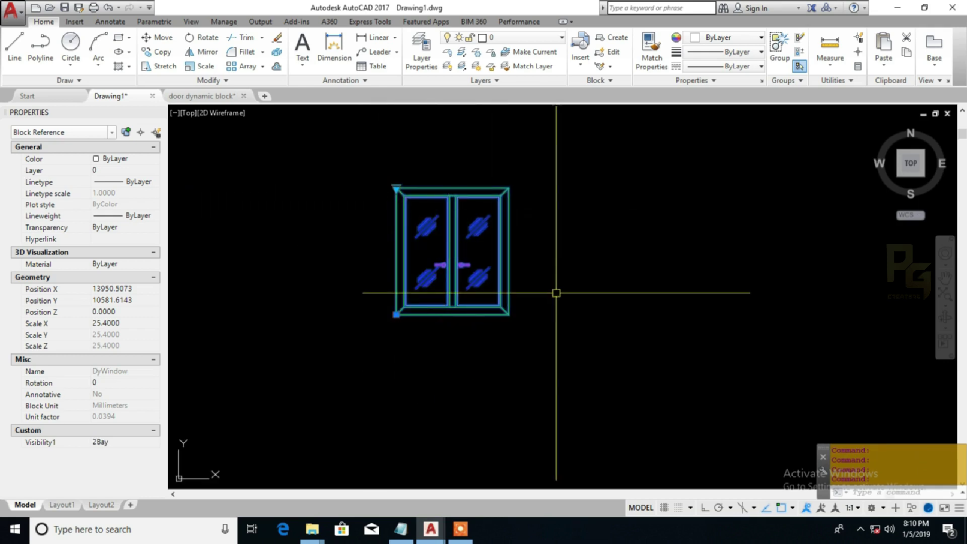
{"action": "middle_click_drag", "start_coordinate": [557, 293], "coordinate": [531, 318]}
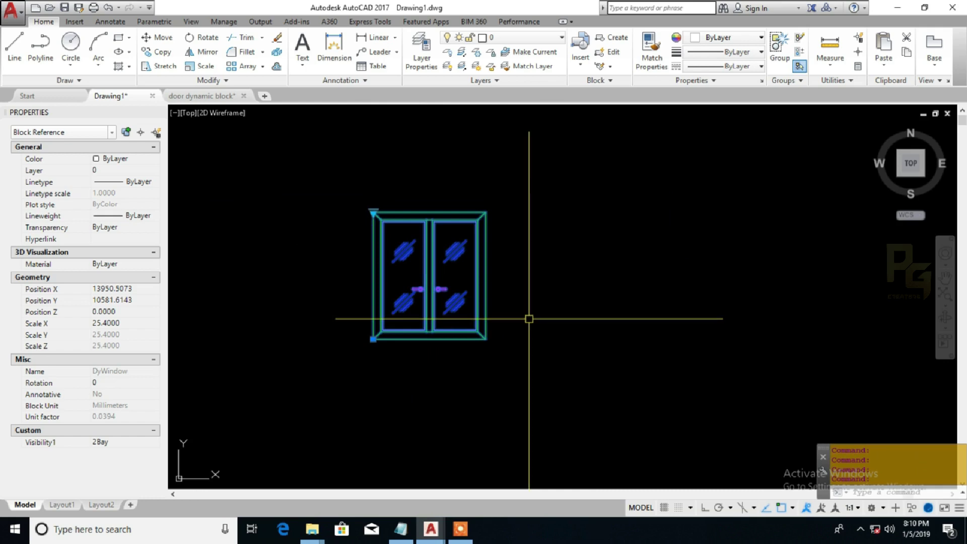
{"action": "type", "text": "o"}
{"action": "key", "text": "space"}
{"action": "left_click", "coordinate": [440, 370]}
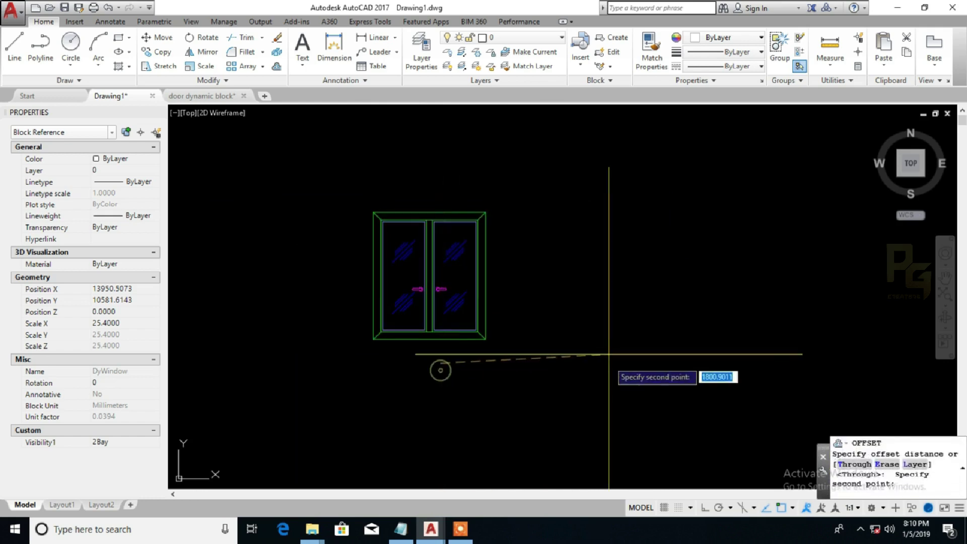
{"action": "key", "text": "Escape"}
Copy the two-bay window block twice, placing one copy up and to its right and another farther right.
{"action": "left_click", "coordinate": [477, 338]}
{"action": "type", "text": "co"}
{"action": "key", "text": "space"}
{"action": "left_click", "coordinate": [482, 362]}
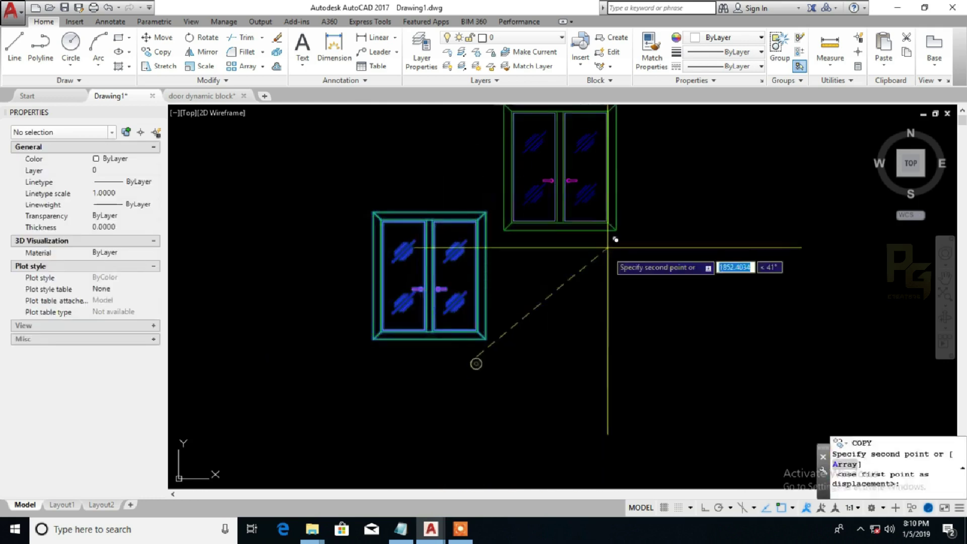
{"action": "middle_click_drag", "start_coordinate": [671, 249], "coordinate": [507, 296]}
{"action": "left_click", "coordinate": [759, 381]}
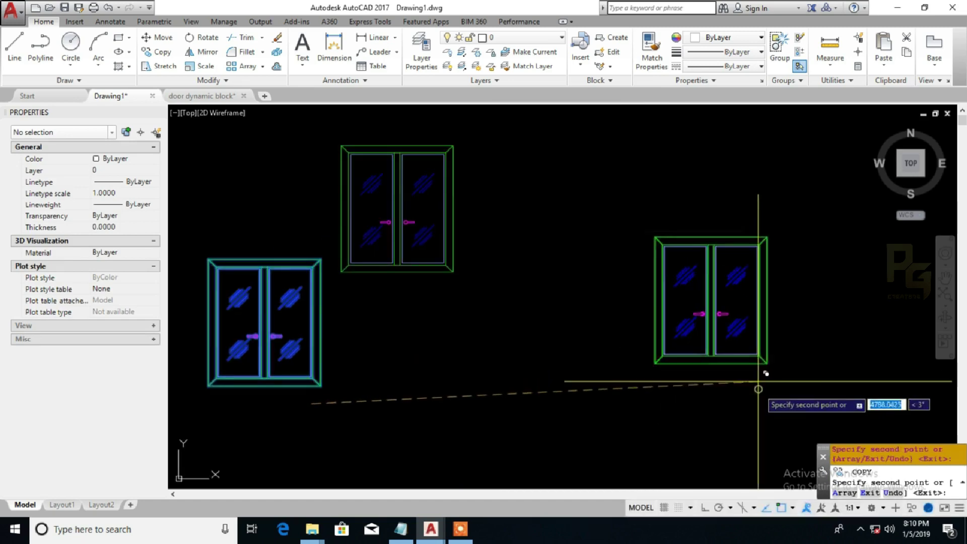
{"action": "key", "text": "Escape"}
Set the upper window copy's visibility state to 4Bay.
{"action": "left_click", "coordinate": [584, 322]}
{"action": "left_click", "coordinate": [448, 241]}
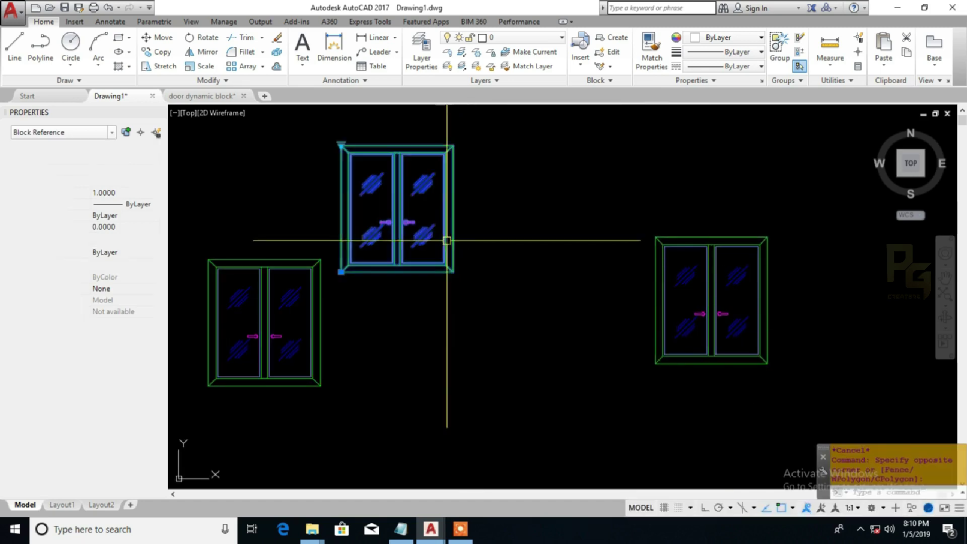
{"action": "left_click", "coordinate": [341, 144]}
{"action": "left_click", "coordinate": [351, 182]}
{"action": "key", "text": "Escape"}
Set the far right window copy's visibility state to 3Bay.
{"action": "left_click", "coordinate": [657, 302]}
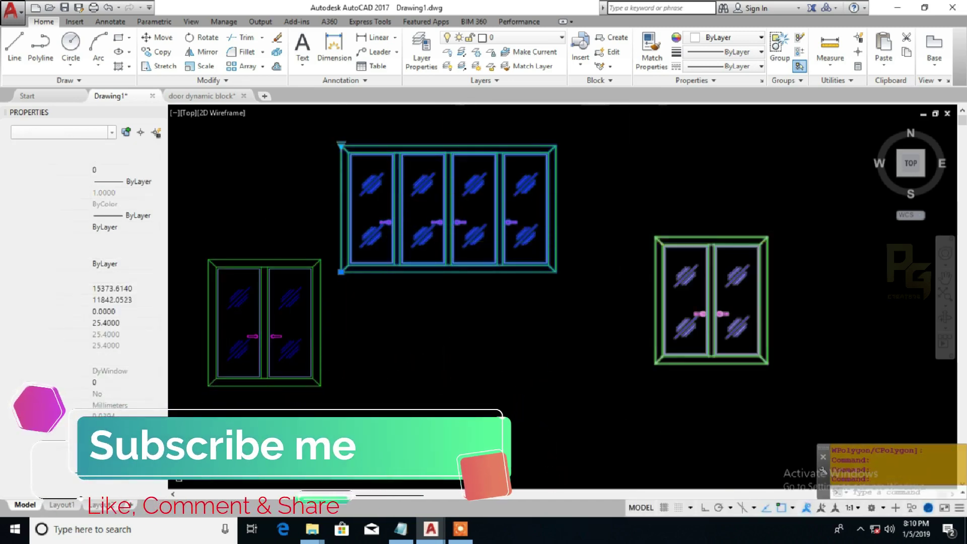
{"action": "left_click", "coordinate": [655, 237]}
{"action": "left_click", "coordinate": [657, 266]}
{"action": "key", "text": "Escape"}
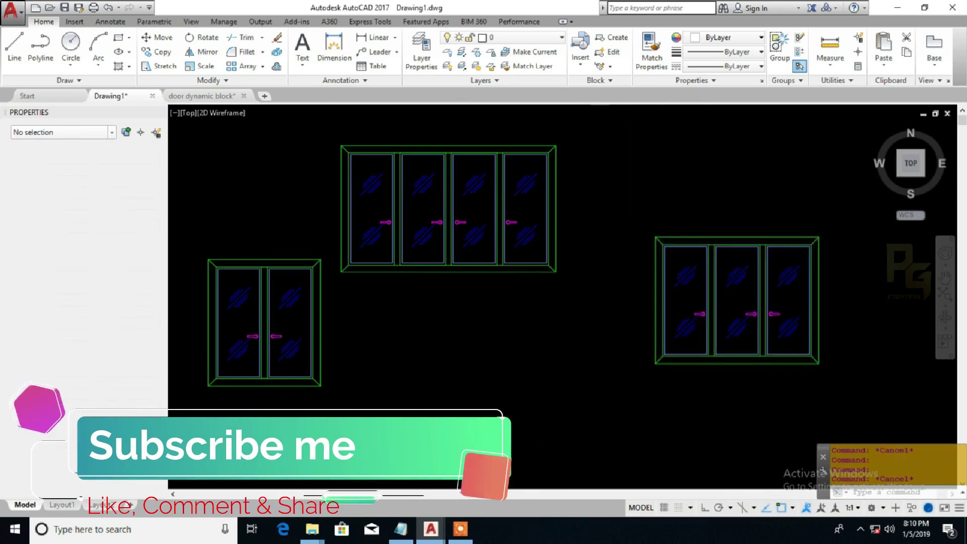
Move the four-bay window higher above the other two windows.
{"action": "scroll", "coordinate": [593, 288], "scroll_direction": "down", "scroll_amount": 2}
{"action": "left_click", "coordinate": [590, 297]}
{"action": "left_click", "coordinate": [519, 257]}
{"action": "type", "text": "m"}
{"action": "key", "text": "Return"}
{"action": "left_click", "coordinate": [589, 304]}
{"action": "left_click", "coordinate": [599, 249]}
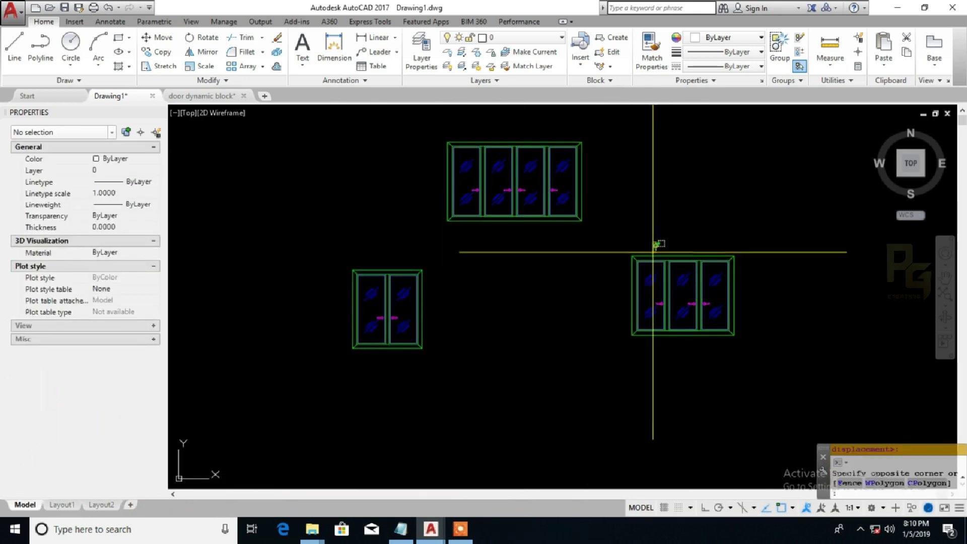
Move the three-bay window slightly down so it lines up with the two-bay window.
{"action": "left_click", "coordinate": [633, 304]}
{"action": "type", "text": "m"}
{"action": "key", "text": "Return"}
{"action": "left_click", "coordinate": [617, 335]}
{"action": "key", "text": "Escape"}
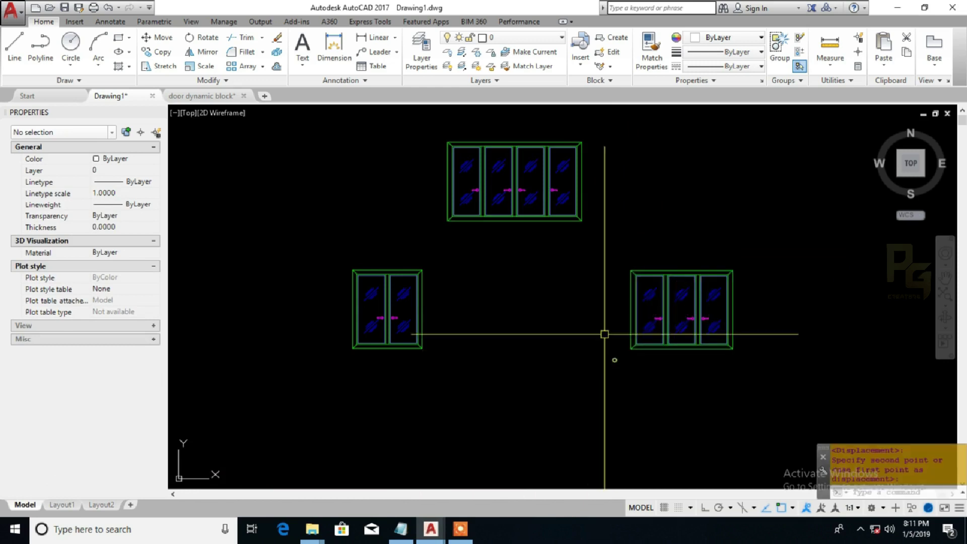
Draw a large rectangle enclosing all three windows.
{"action": "scroll", "coordinate": [579, 302], "scroll_direction": "down", "scroll_amount": 2}
{"action": "type", "text": "rec"}
{"action": "key", "text": "Return"}
{"action": "left_click", "coordinate": [391, 362]}
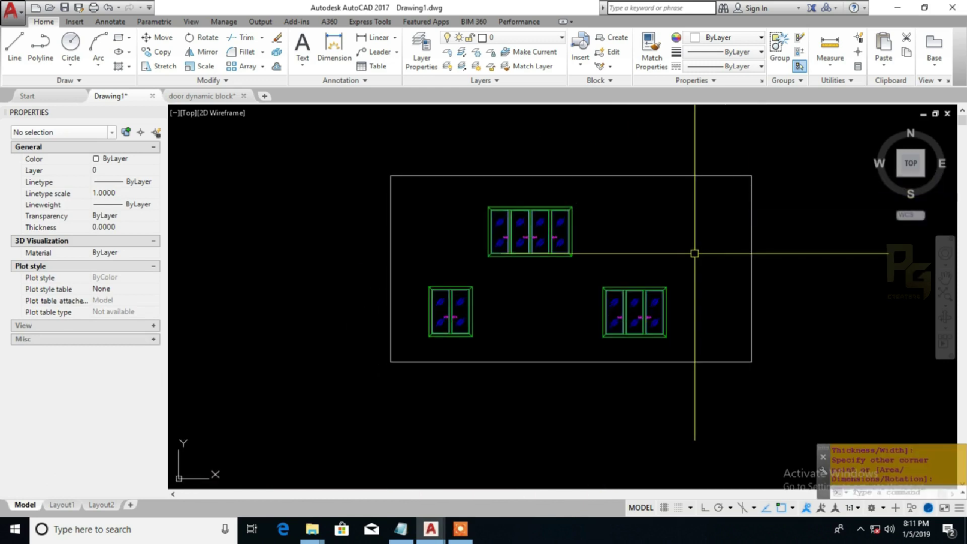
{"action": "middle_click_drag", "start_coordinate": [689, 255], "coordinate": [680, 267]}
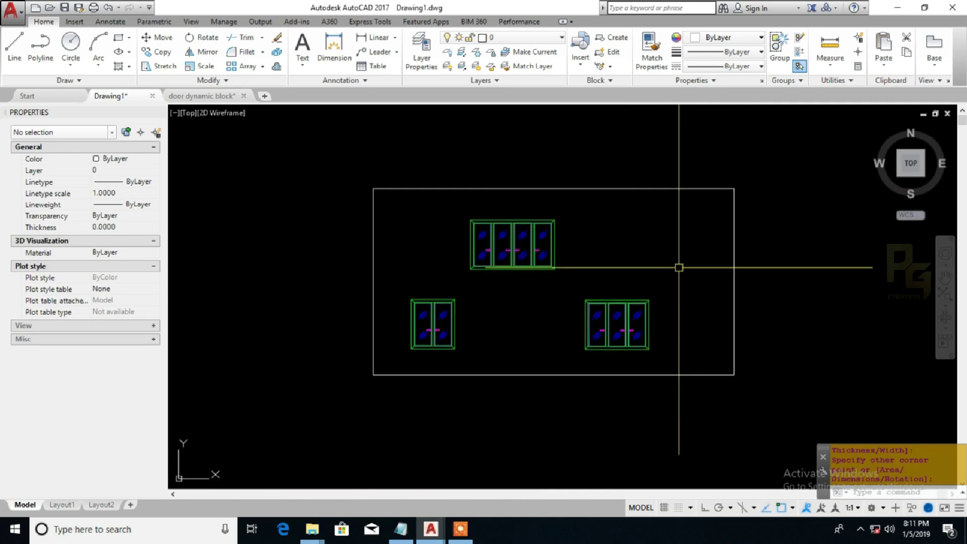
Draw a thin rectangle directly on top of the two-bay window, spanning the full width of its frame.
{"action": "scroll", "coordinate": [528, 294], "scroll_direction": "up", "scroll_amount": 2}
{"action": "scroll", "coordinate": [352, 294], "scroll_direction": "up", "scroll_amount": 2}
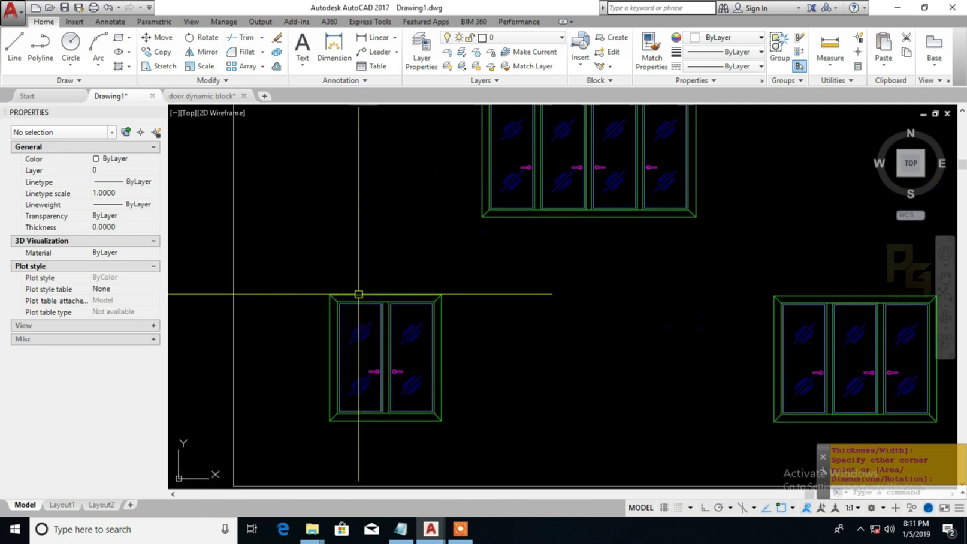
{"action": "key", "text": "space"}
{"action": "scroll", "coordinate": [333, 295], "scroll_direction": "up", "scroll_amount": 2}
{"action": "left_click", "coordinate": [329, 289]}
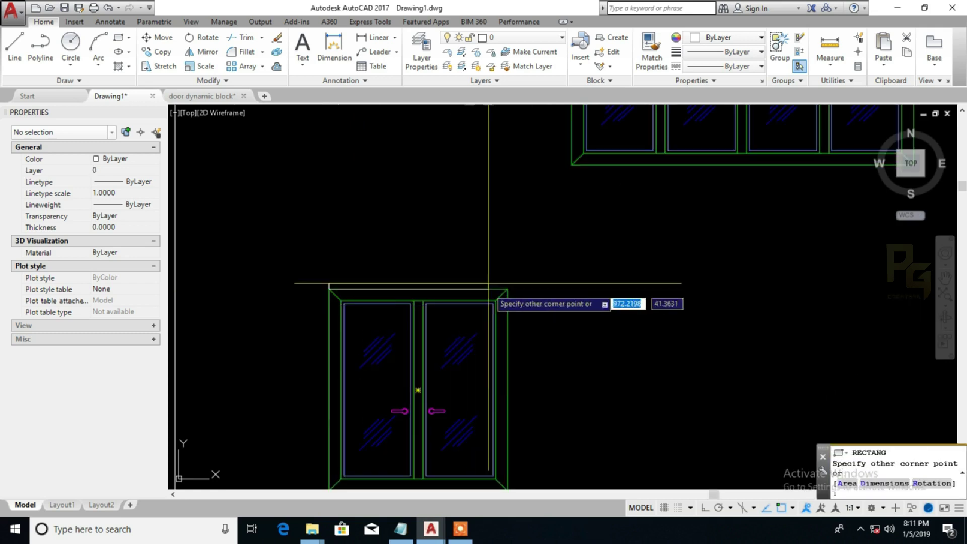
{"action": "left_click", "coordinate": [510, 276]}
Move the thin rectangle 200 units horizontally to the right with Ortho on.
{"action": "left_click", "coordinate": [506, 276]}
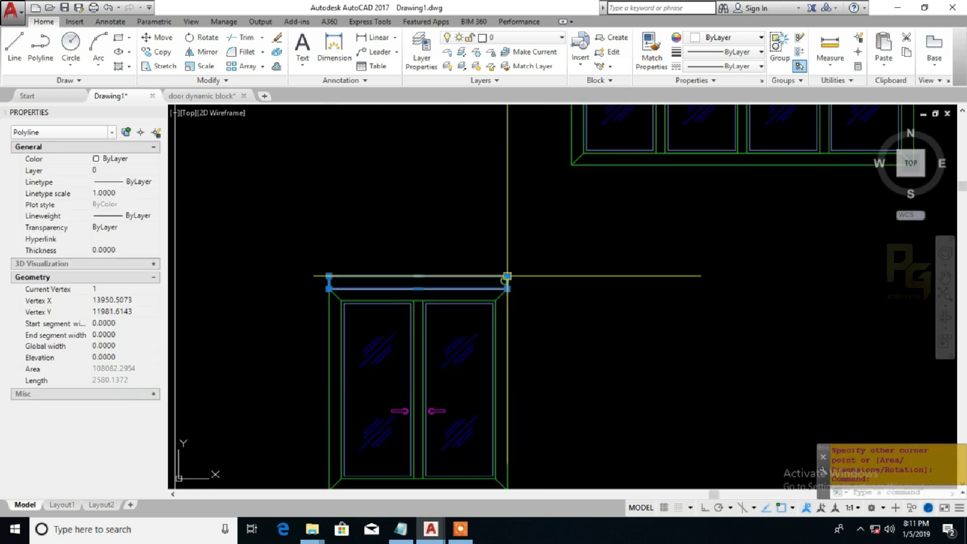
{"action": "type", "text": "m"}
{"action": "key", "text": "space"}
{"action": "left_click", "coordinate": [527, 306]}
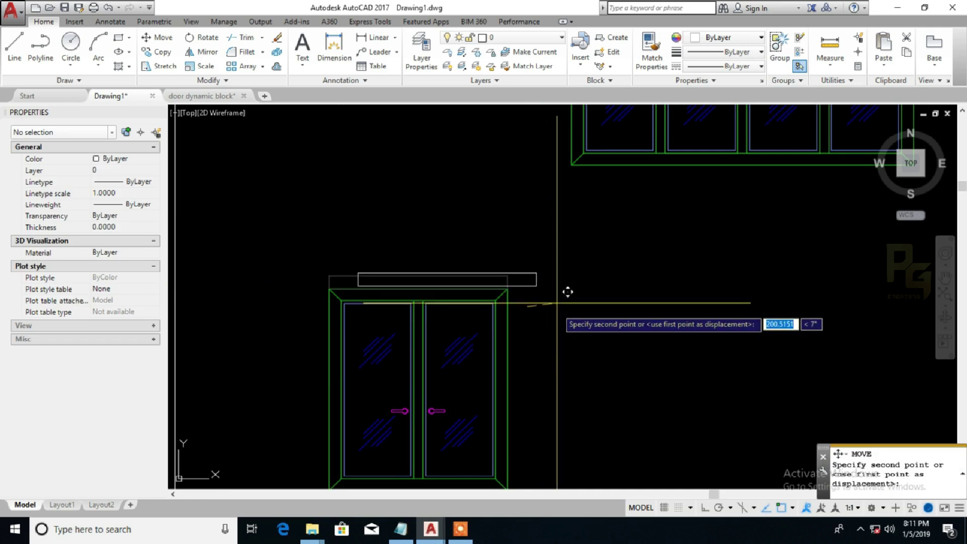
{"action": "key", "text": "F8"}
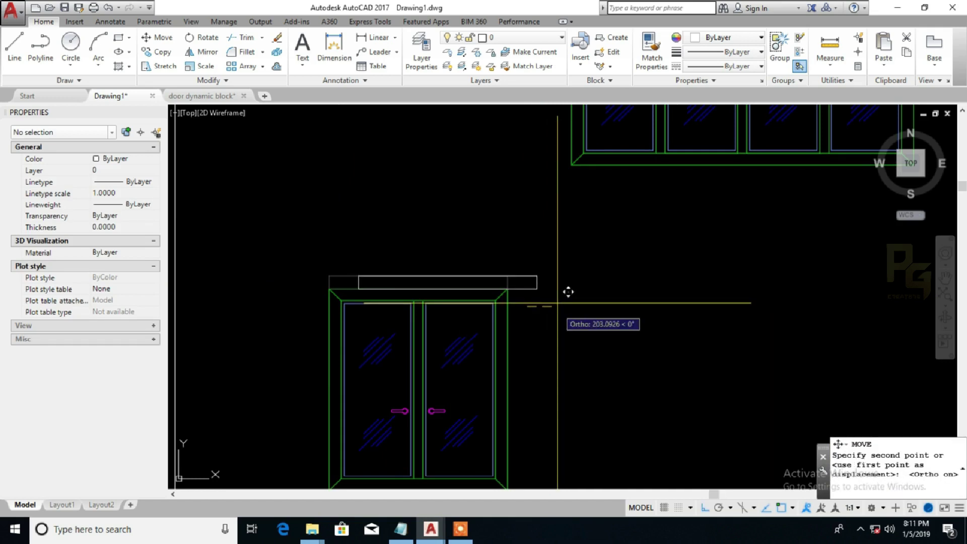
{"action": "type", "text": "200"}
{"action": "key", "text": "space"}
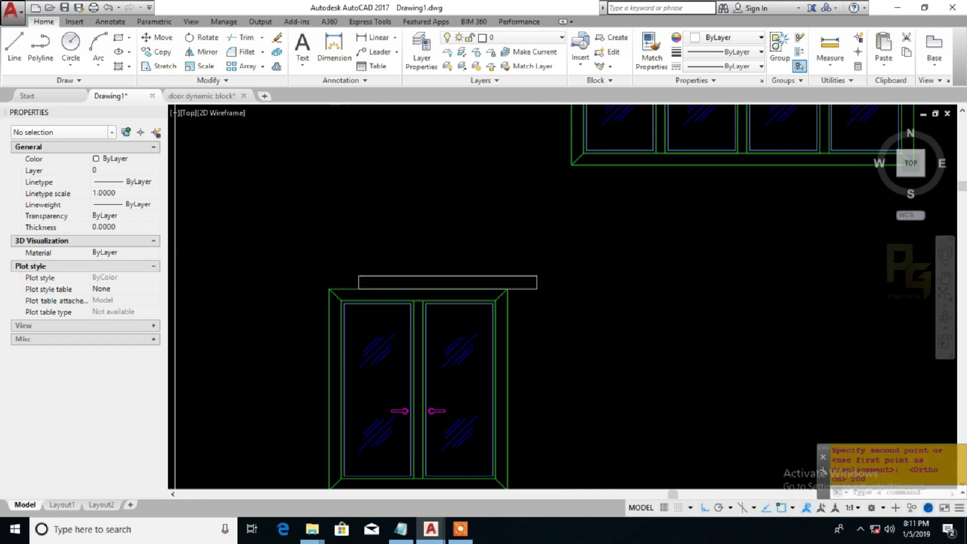
Stretch the left end of the thin rectangle 400 units to the left.
{"action": "scroll", "coordinate": [340, 265], "scroll_direction": "up", "scroll_amount": 3}
{"action": "type", "text": "s"}
{"action": "key", "text": "space"}
{"action": "left_click", "coordinate": [386, 261]}
{"action": "left_click", "coordinate": [357, 314]}
{"action": "key", "text": "space"}
{"action": "left_click", "coordinate": [411, 233]}
{"action": "type", "text": "40"}
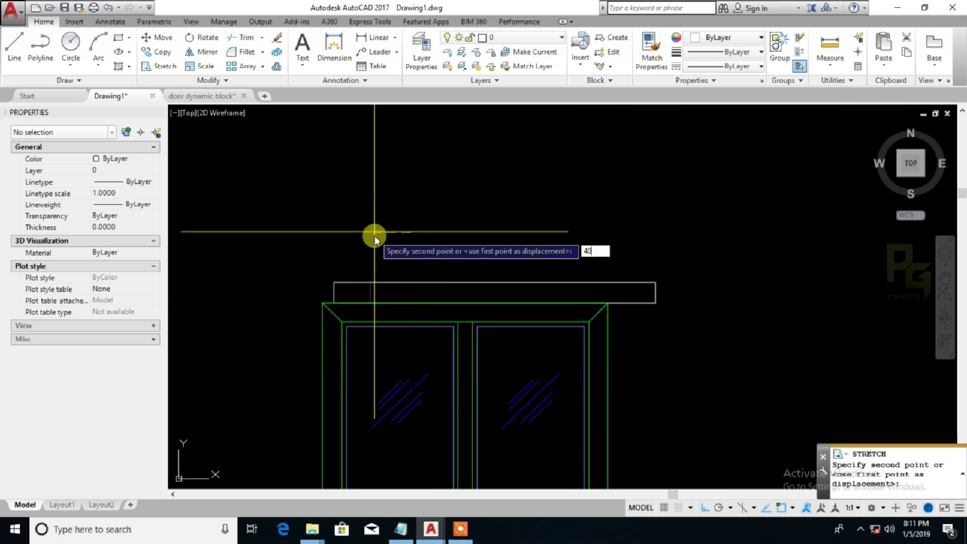
{"action": "key", "text": "Return"}
Copy the thin rectangle from the two-bay window's upper right corner to the four-bay window's upper right corner.
{"action": "scroll", "coordinate": [414, 232], "scroll_direction": "down", "scroll_amount": 3}
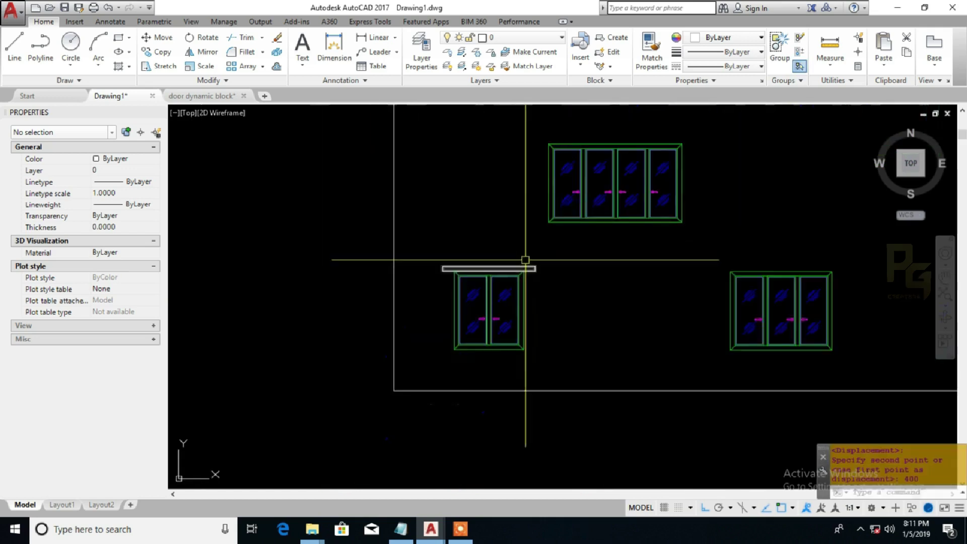
{"action": "left_click", "coordinate": [521, 264]}
{"action": "key", "text": "Escape"}
{"action": "left_click", "coordinate": [520, 265]}
{"action": "type", "text": "co"}
{"action": "key", "text": "space"}
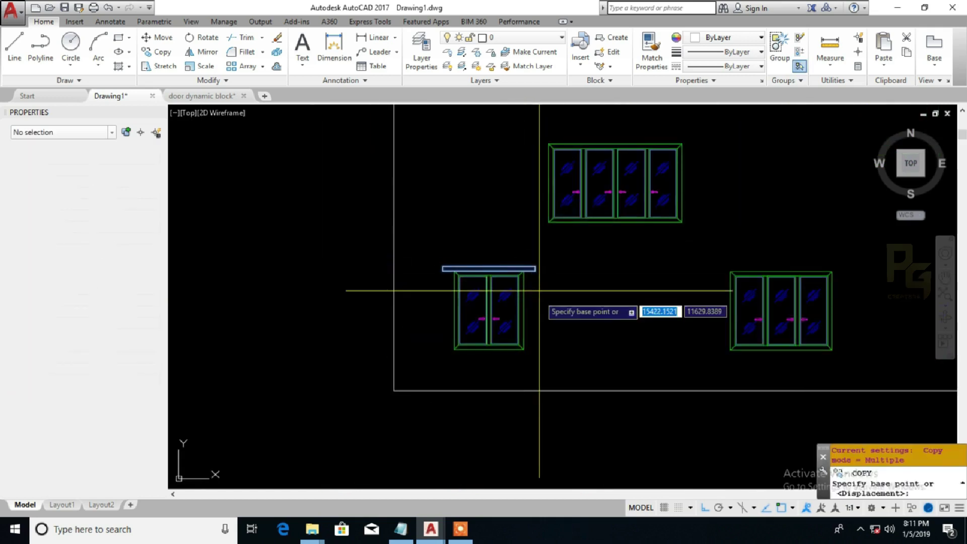
{"action": "scroll", "coordinate": [519, 259], "scroll_direction": "up", "scroll_amount": 2}
{"action": "left_click", "coordinate": [519, 259]}
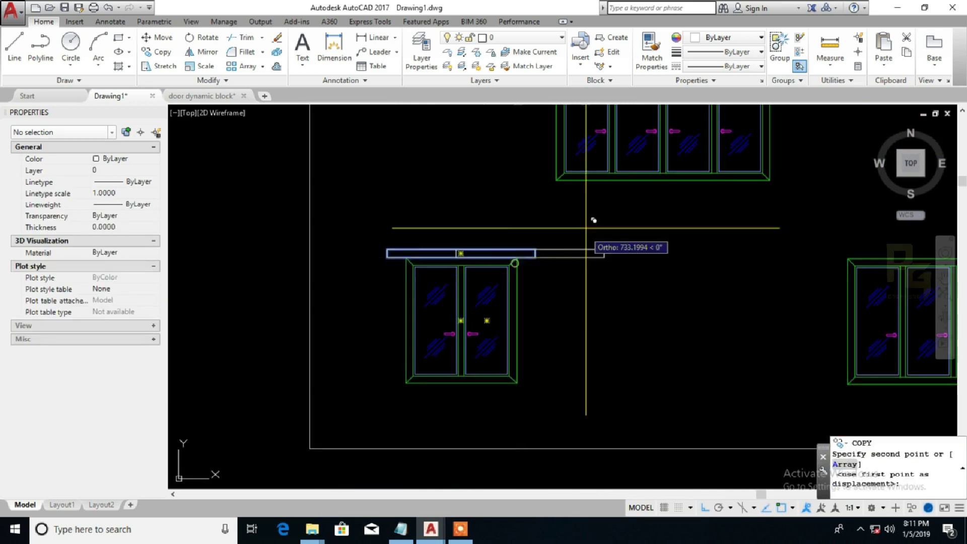
{"action": "middle_click_drag", "start_coordinate": [746, 105], "coordinate": [683, 210]}
{"action": "left_click", "coordinate": [707, 159]}
{"action": "key", "text": "Escape"}
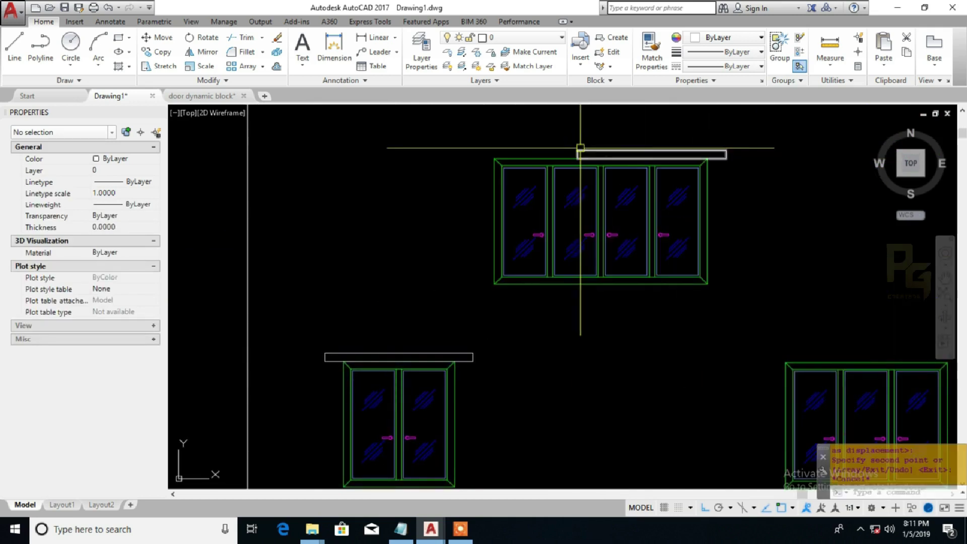
Stretch the left end of the copied rectangle leftward until it overhangs the four-bay window's left side.
{"action": "type", "text": "s"}
{"action": "key", "text": "space"}
{"action": "left_click", "coordinate": [585, 147]}
{"action": "left_click", "coordinate": [566, 173]}
{"action": "key", "text": "space"}
{"action": "scroll", "coordinate": [563, 186], "scroll_direction": "up", "scroll_amount": 2}
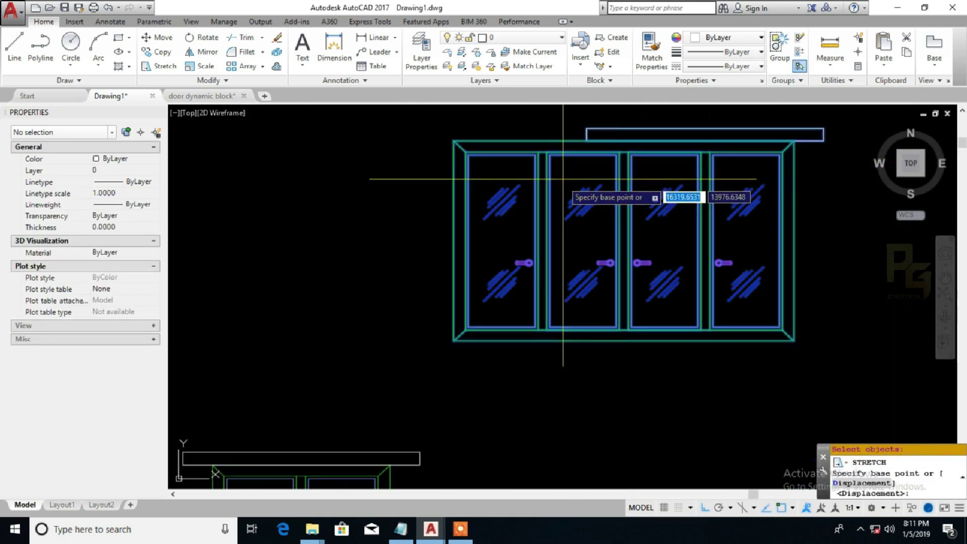
{"action": "left_click", "coordinate": [619, 168]}
{"action": "left_click", "coordinate": [454, 168]}
{"action": "scroll", "coordinate": [454, 168], "scroll_direction": "down", "scroll_amount": 3}
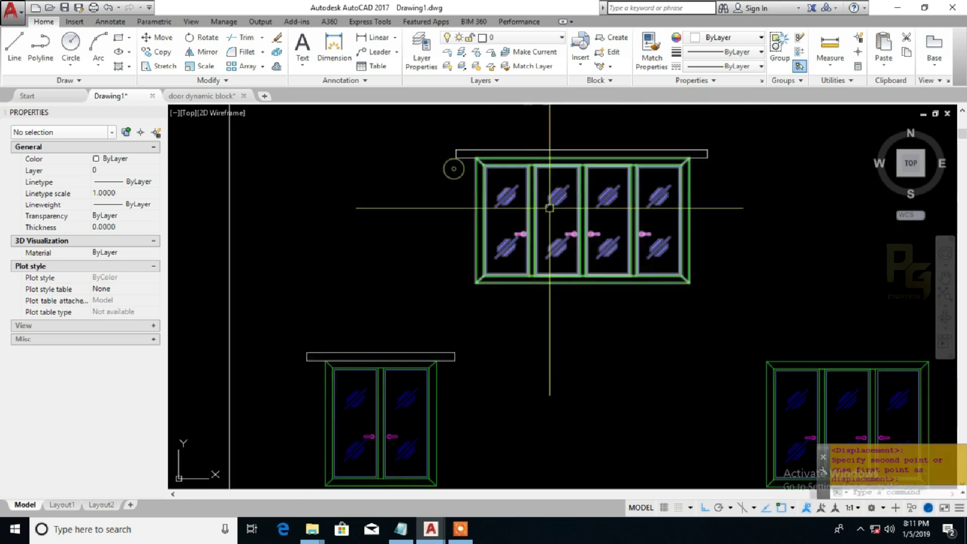
{"action": "middle_click_drag", "start_coordinate": [502, 218], "coordinate": [465, 240]}
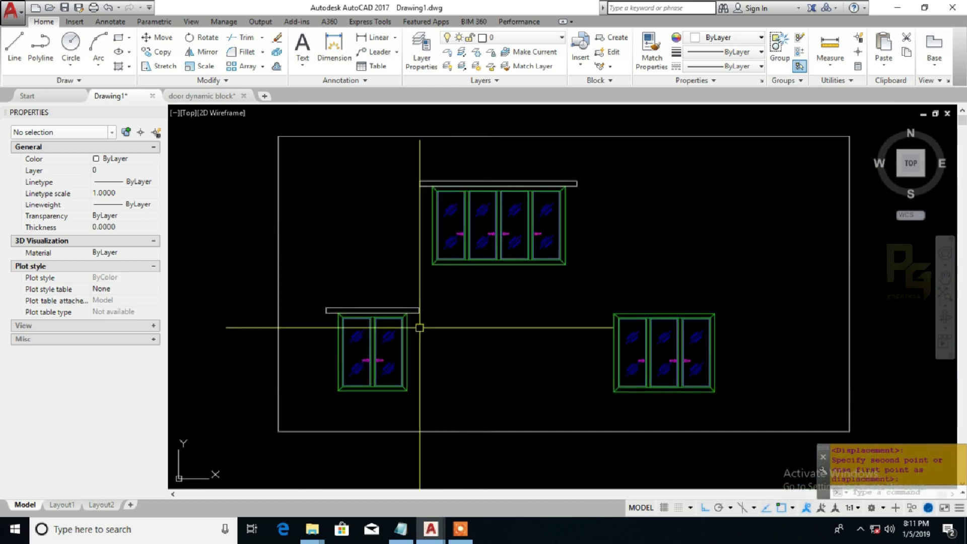